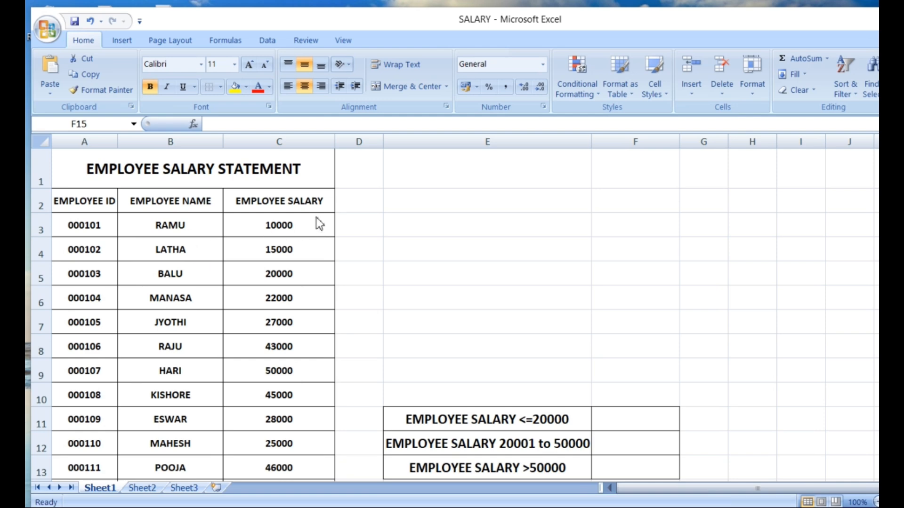
Step: Examine the employee salary table from top to bottom along with the three salary bracket rows beside it
scroll(300, 366, "down", 8)
scroll(302, 366, "up", 8)
scroll(288, 372, "down", 3)
scroll(289, 370, "up", 3)
scroll(289, 323, "down", 3)
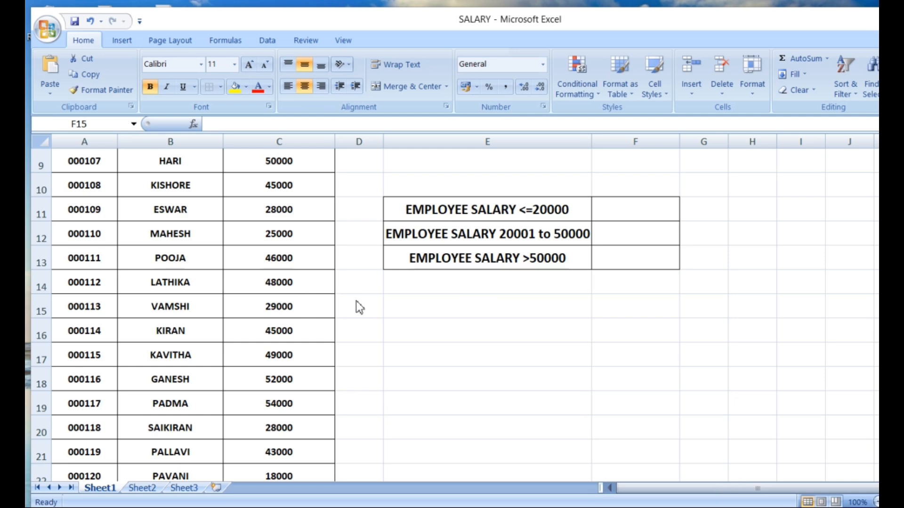
scroll(356, 301, "up", 3)
scroll(359, 307, "down", 3)
scroll(359, 308, "up", 3)
scroll(359, 307, "down", 3)
scroll(267, 457, "up", 3)
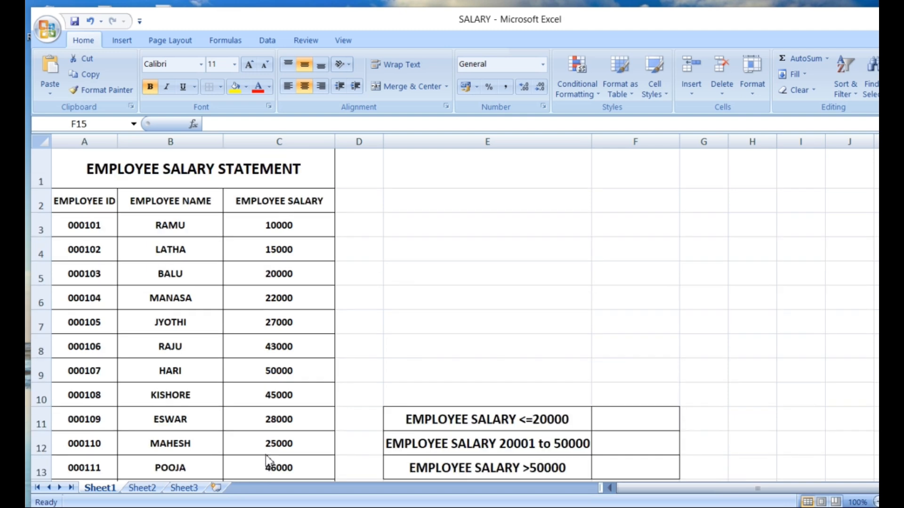
scroll(267, 459, "down", 3)
scroll(268, 459, "up", 3)
scroll(257, 420, "down", 5)
scroll(254, 422, "up", 5)
Step: Begin a COUNTIF formula in cell F11 with the employee salaries C3:C22 as its range
scroll(369, 288, "down", 3)
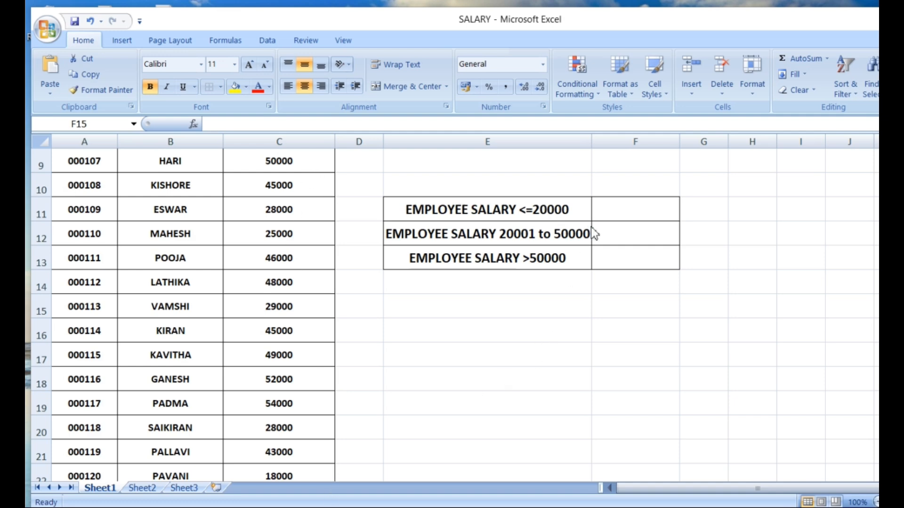
left_click(621, 212)
type("=")
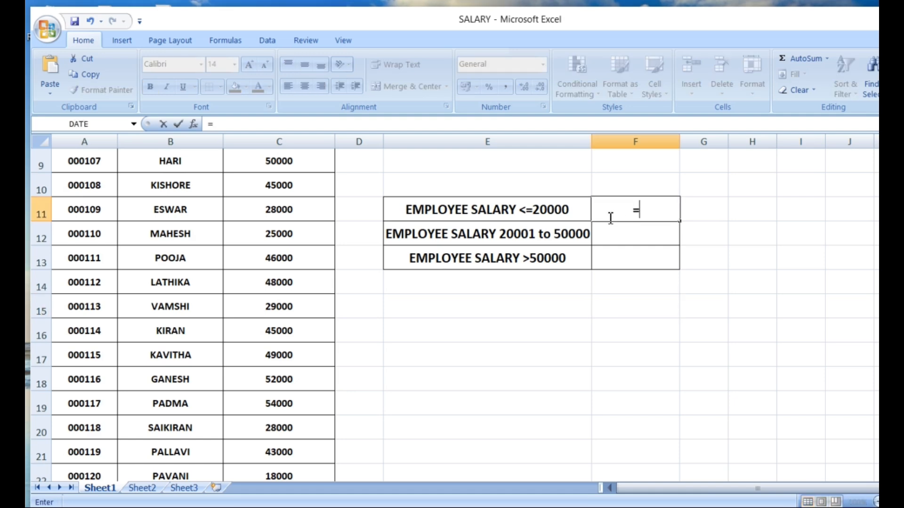
type("cou")
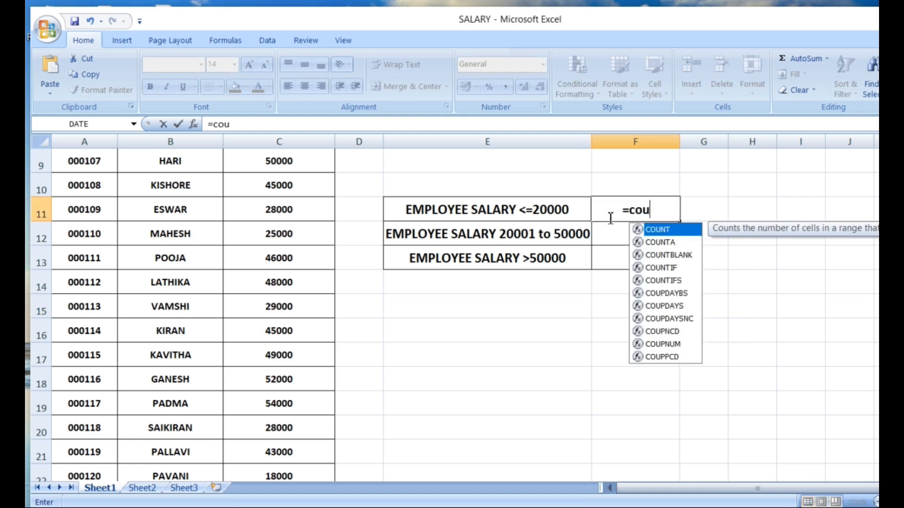
type("nt")
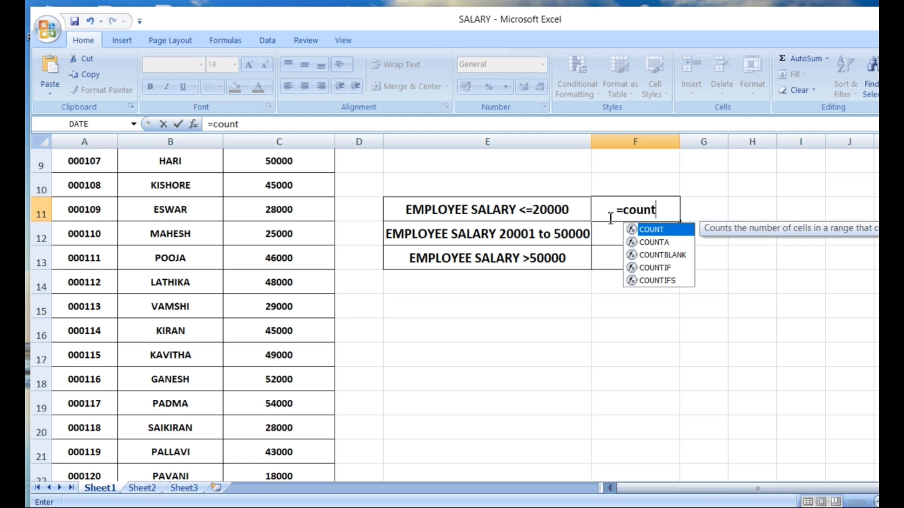
key("Down")
key("Down")
key("Down")
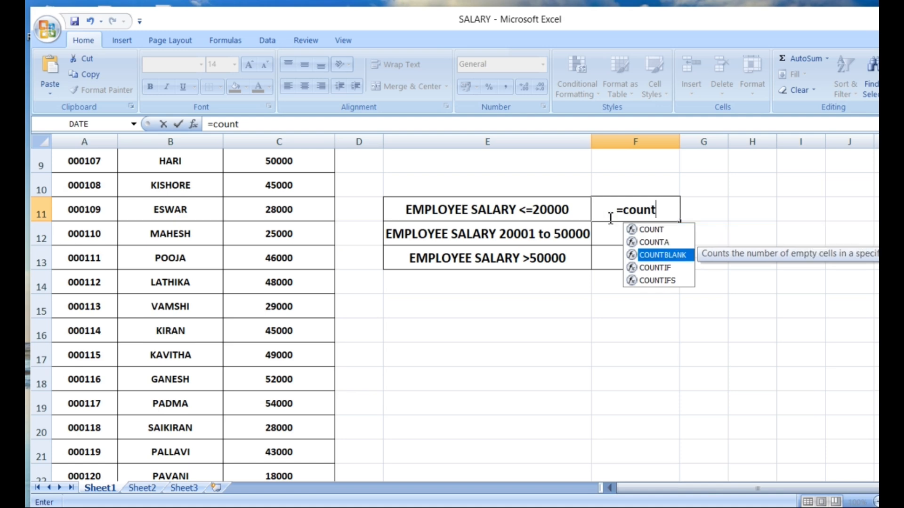
key("Tab")
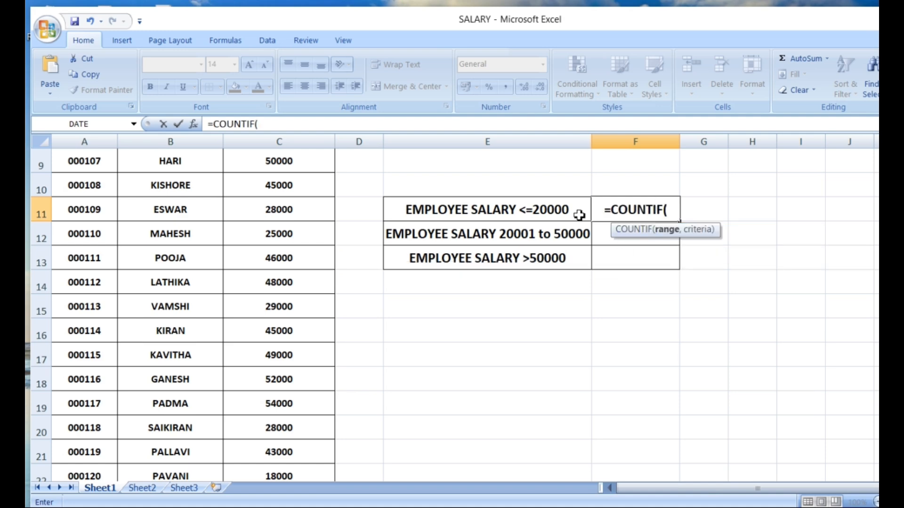
scroll(353, 196, "up", 3)
left_click_drag(308, 216, 287, 448)
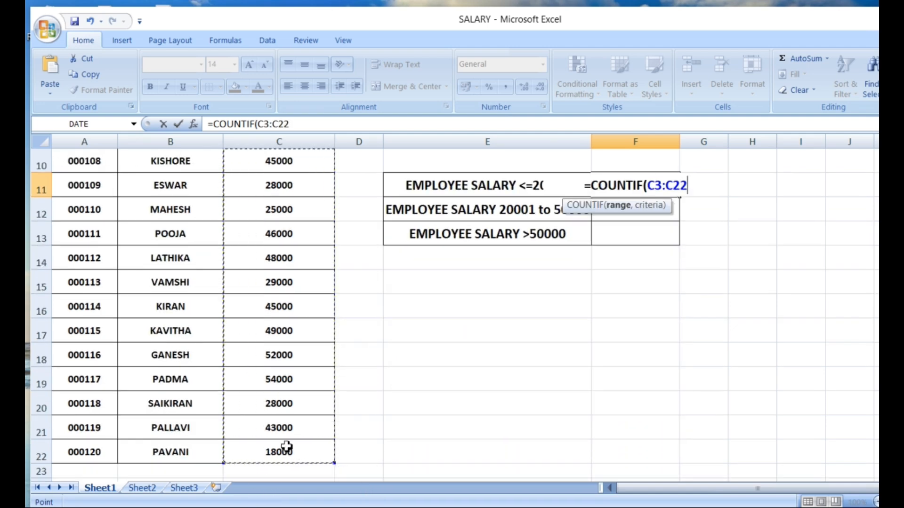
Step: Complete the COUNTIF formula in F11 with the criterion "<=20000" and enter it
type(",")
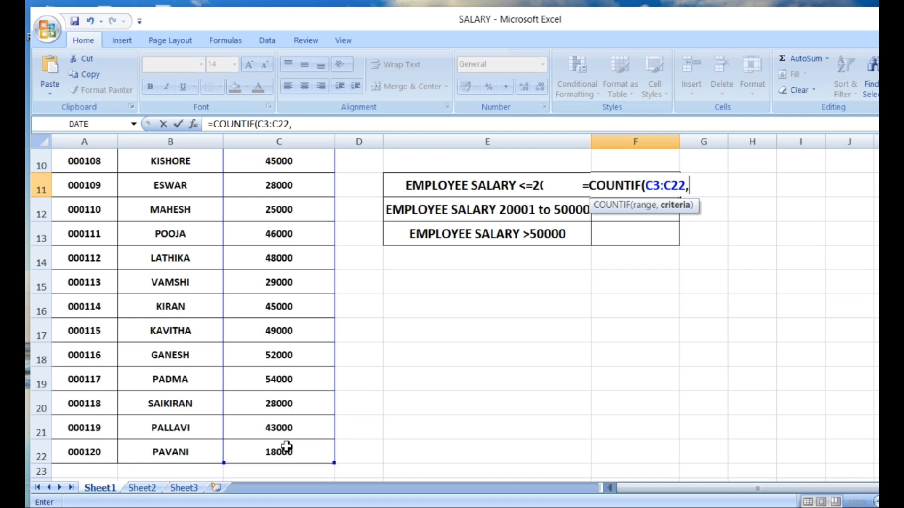
type("\"")
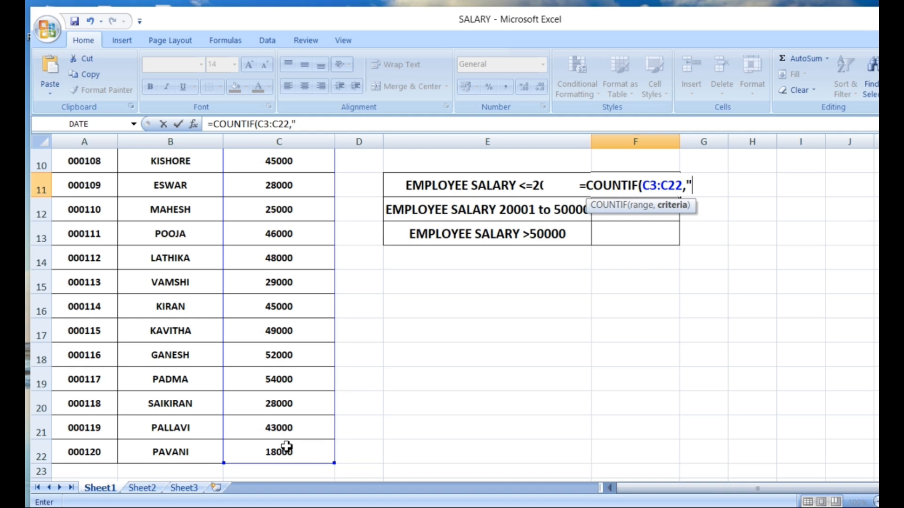
type("<=")
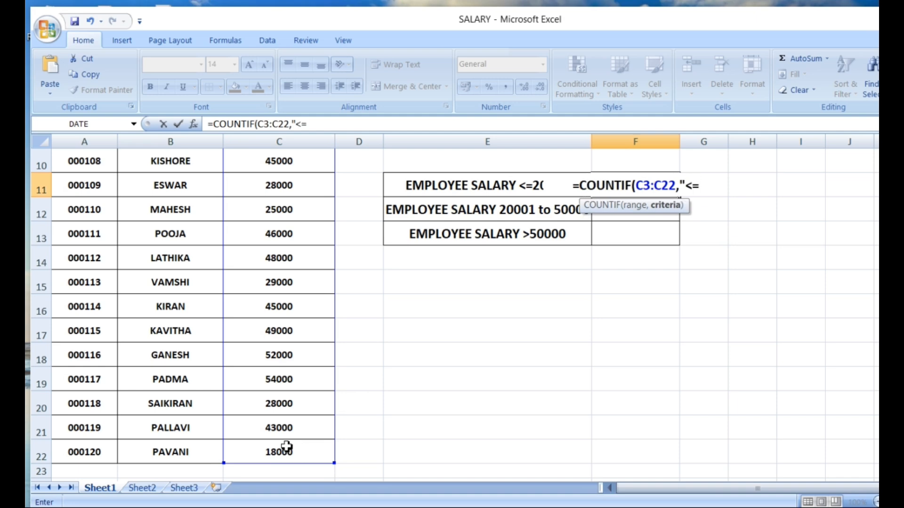
type("2000")
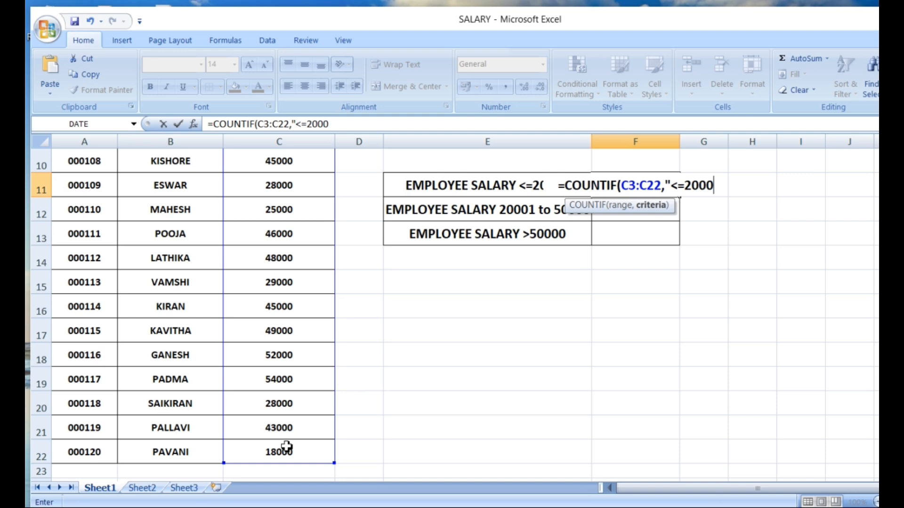
type("0\"")
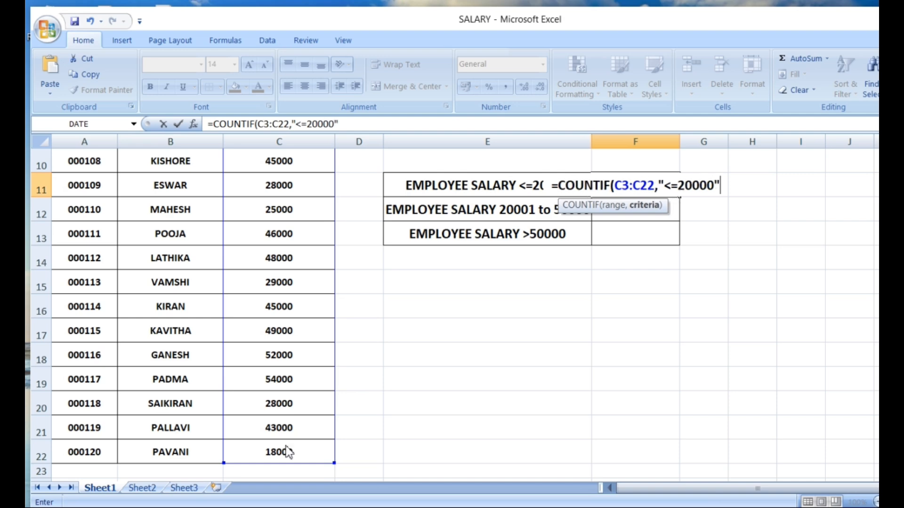
type(")")
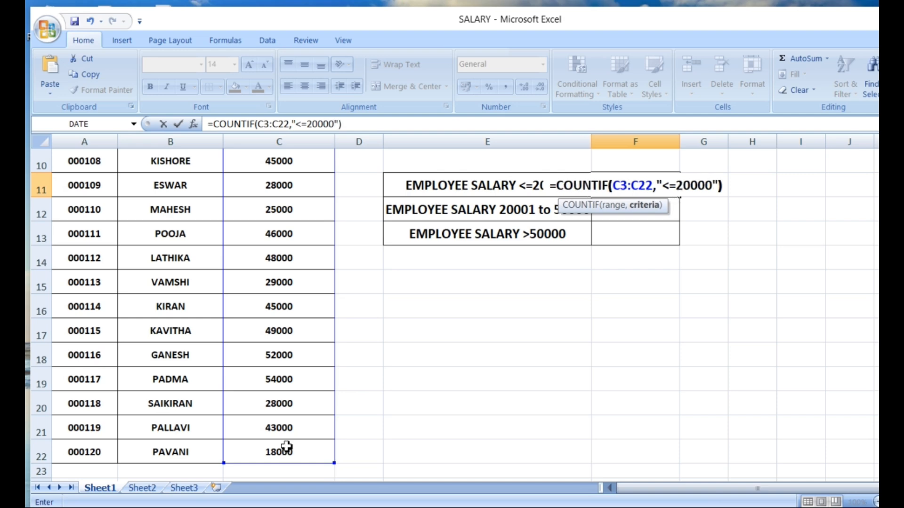
key("Return")
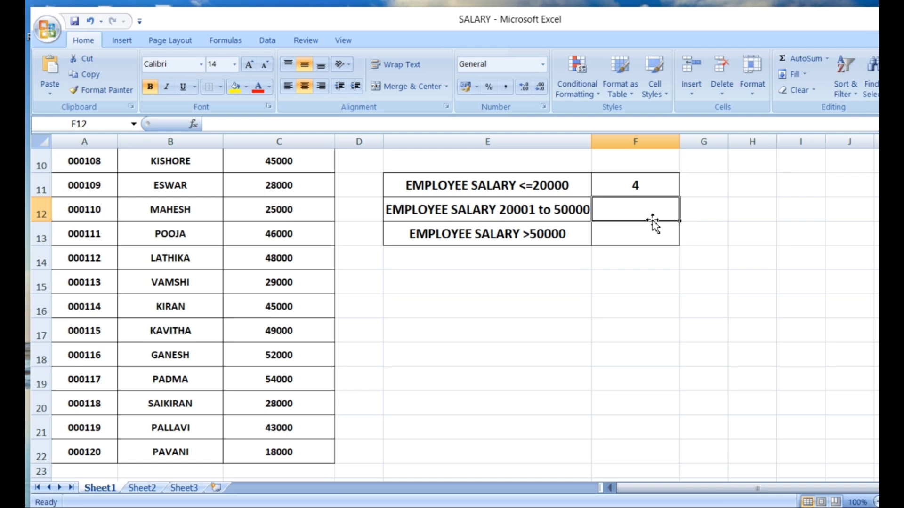
Step: Begin a COUNTIF formula in cell F12 with the employee salaries C3:C22 as its range
type("=couny")
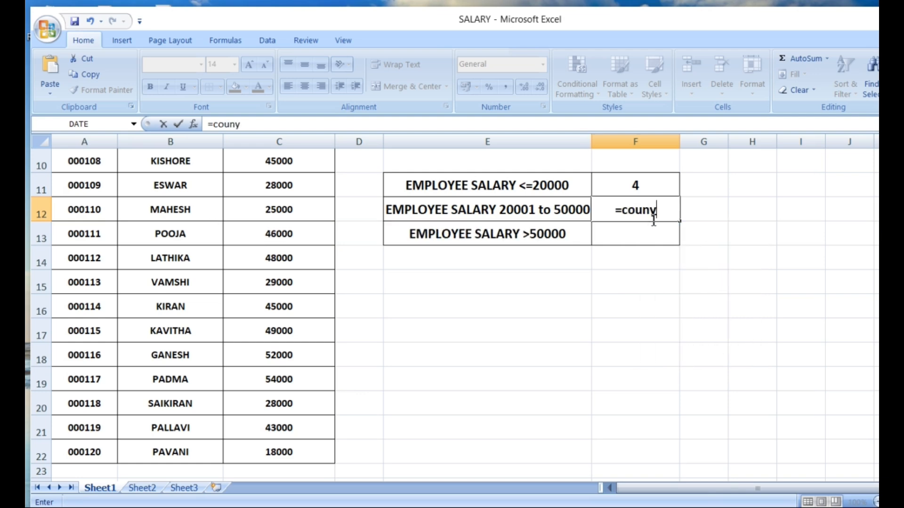
key("BackSpace")
type("i")
key("BackSpace")
type("tif")
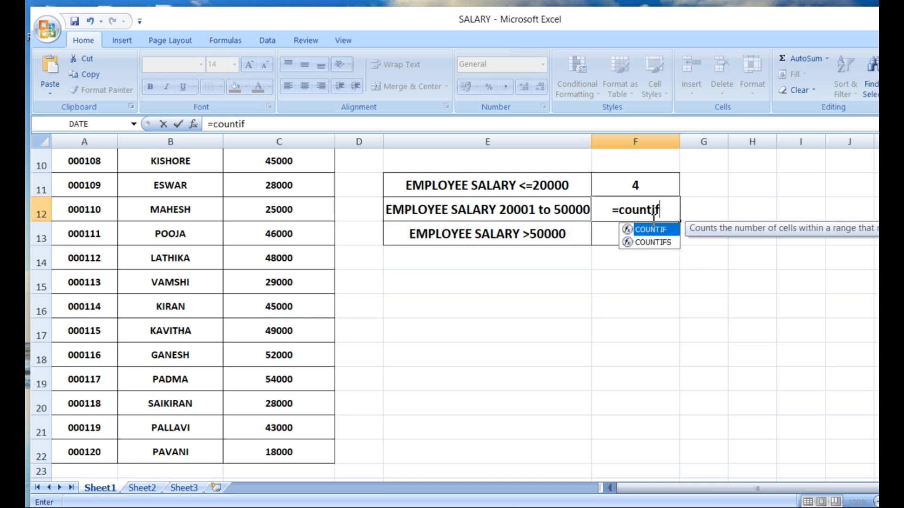
key("Tab")
scroll(313, 250, "up", 3)
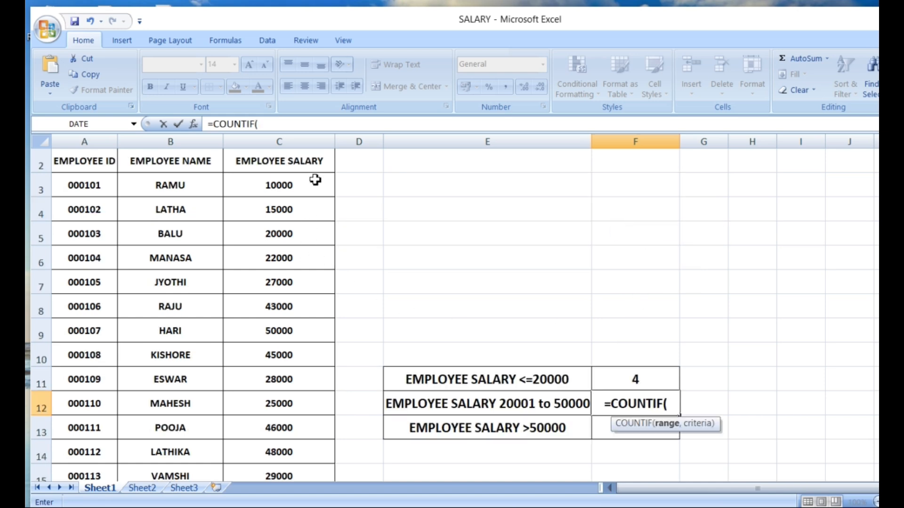
left_click_drag(315, 179, 301, 507)
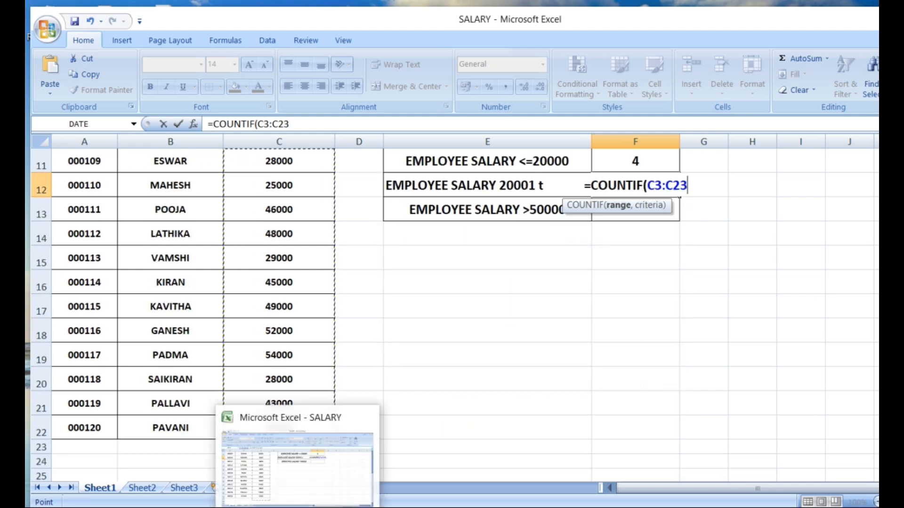
scroll(345, 339, "up", 3)
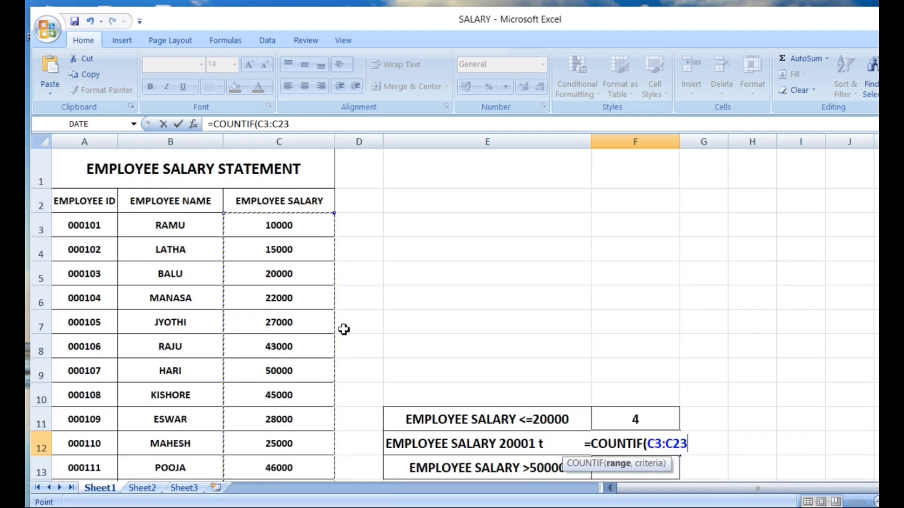
left_click_drag(320, 219, 302, 445)
Step: Complete the COUNTIF formula in F12 with the criterion "<=50000" and enter it
type(",")
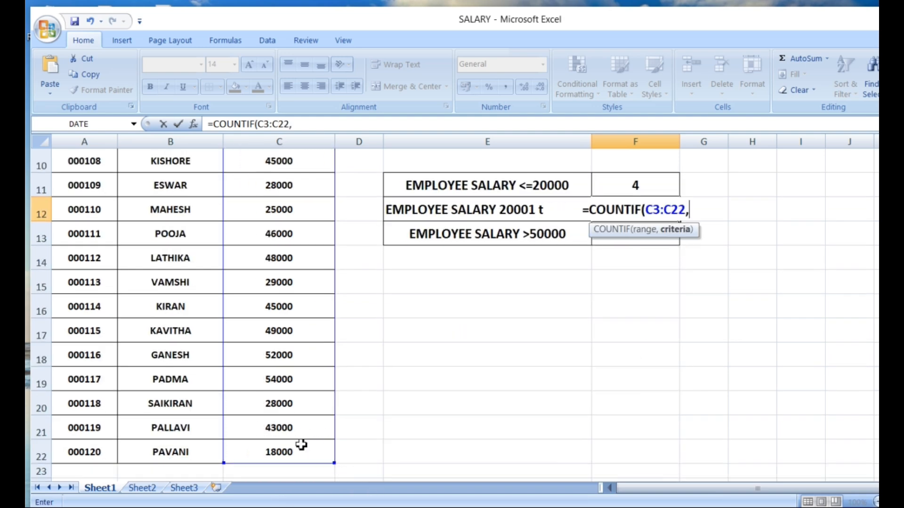
type("\"")
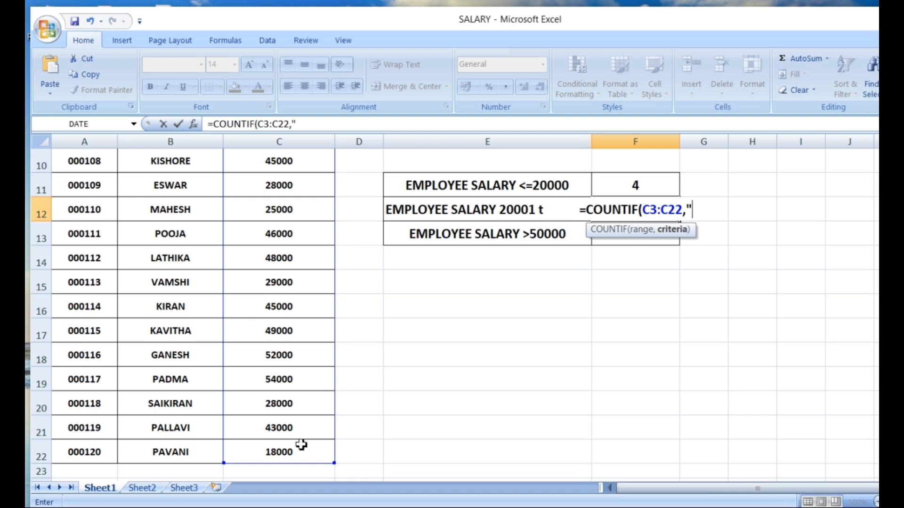
type("<-")
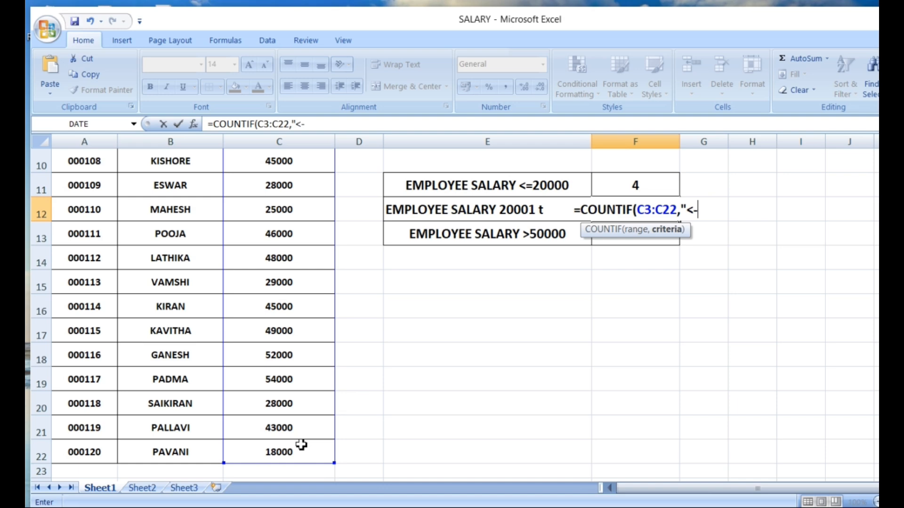
type("50000")
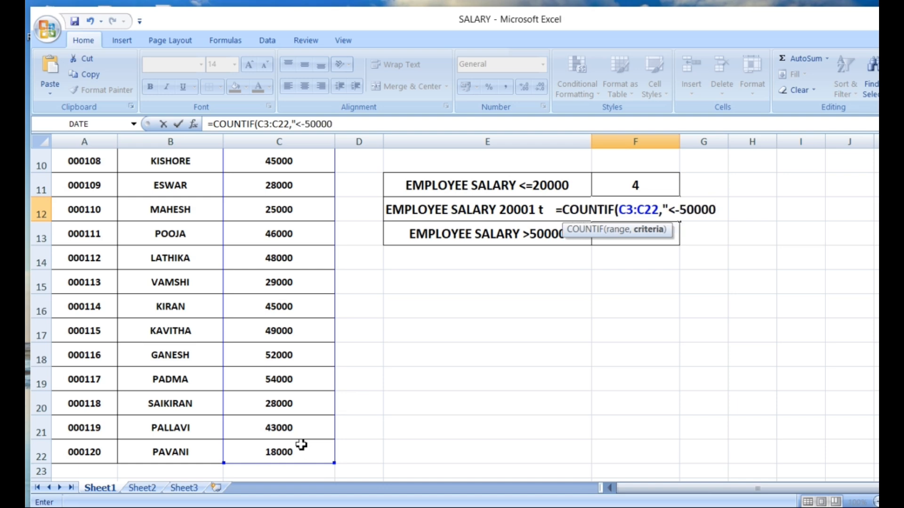
key("BackSpace")
key("BackSpace")
key("BackSpace")
key("BackSpace")
key("BackSpace")
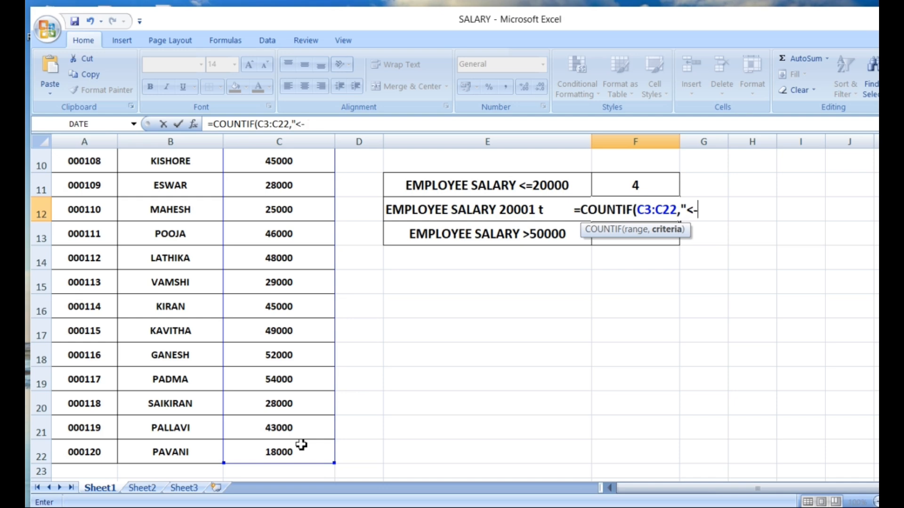
key("BackSpace")
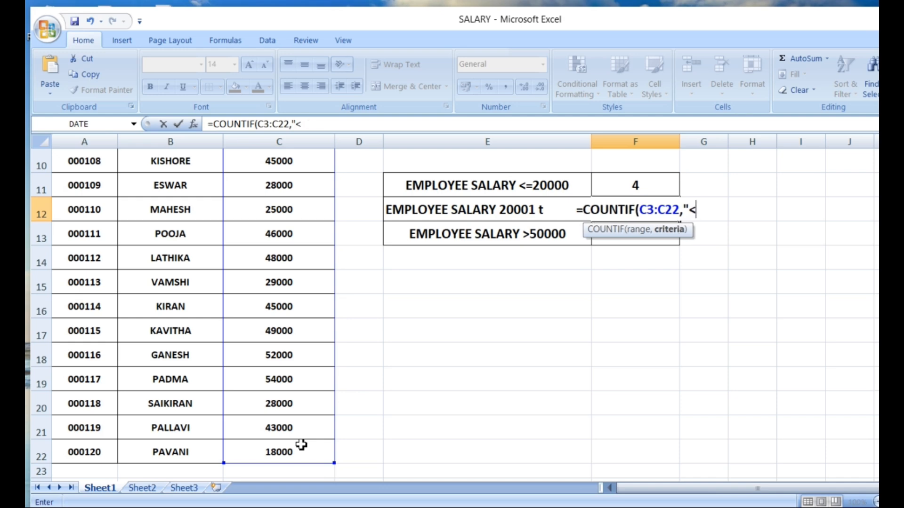
type("==")
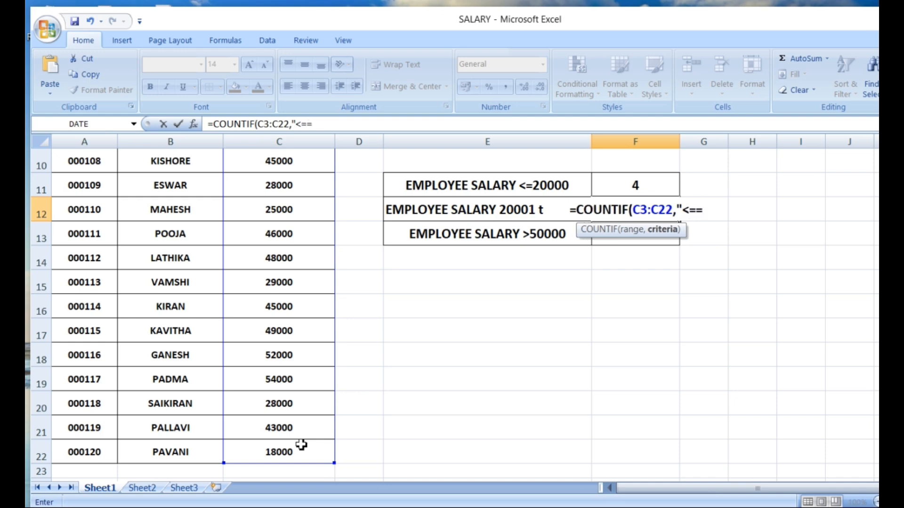
key("BackSpace")
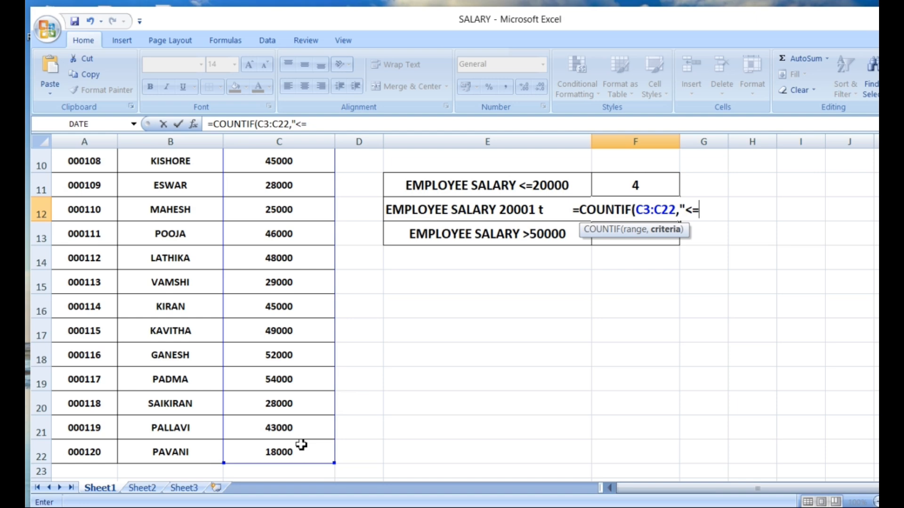
type("50000")
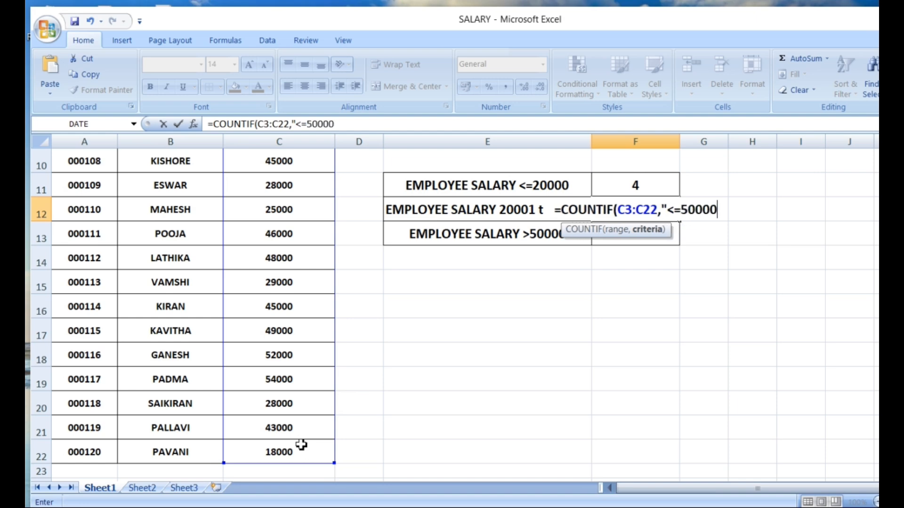
type("\"")
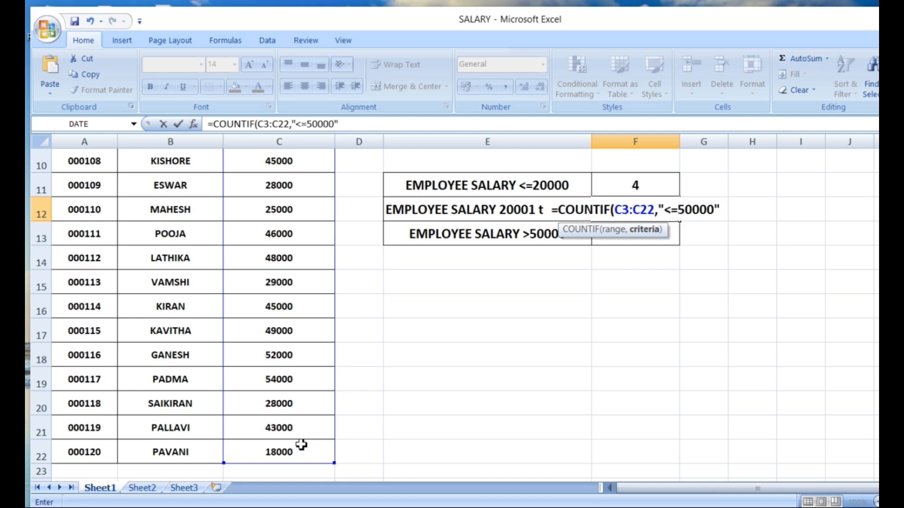
type(")")
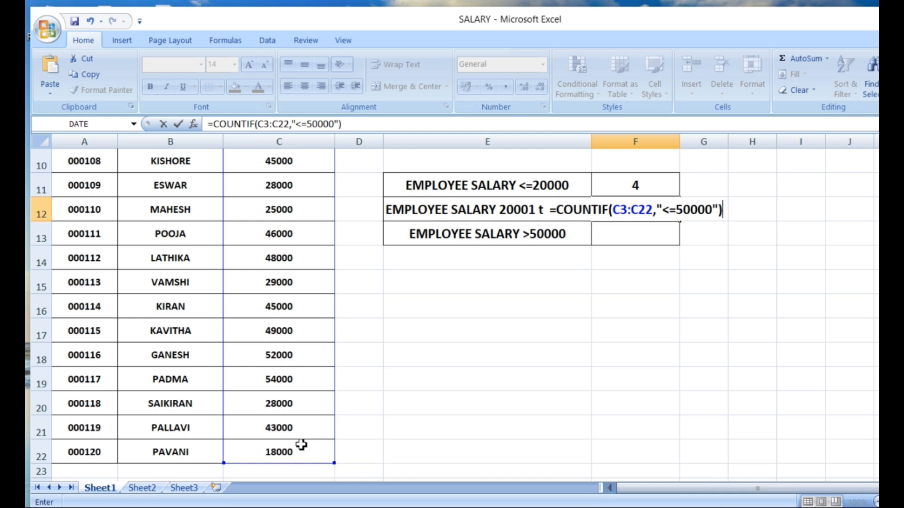
key("Return")
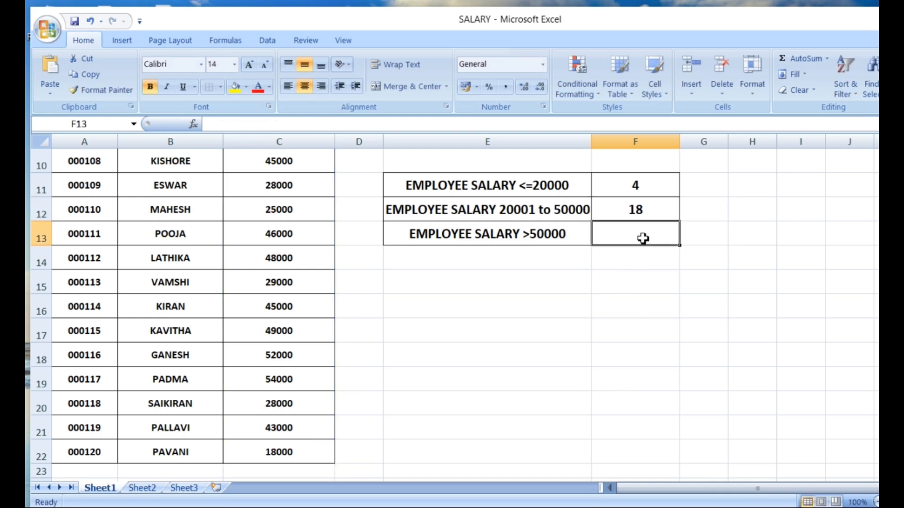
Step: Begin a COUNTIF formula in cell F13 with the employee salaries C3:C22 as its range
type("=")
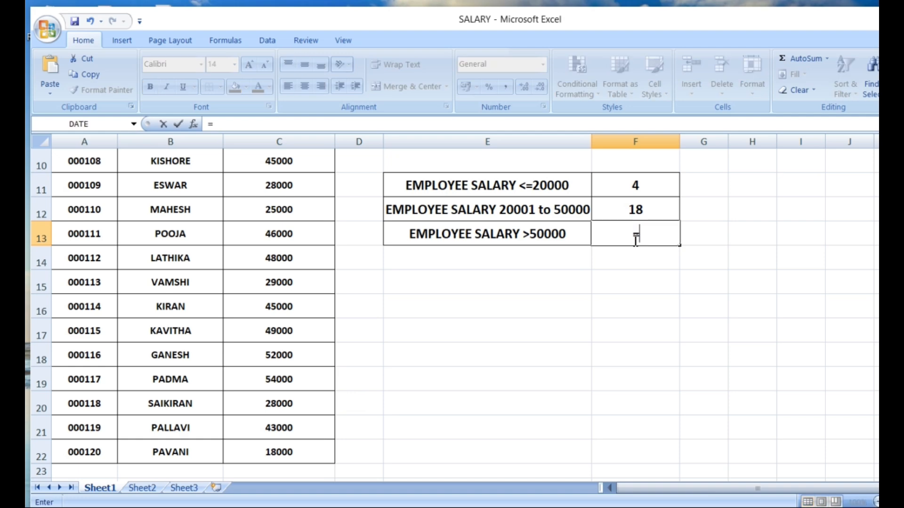
type("count")
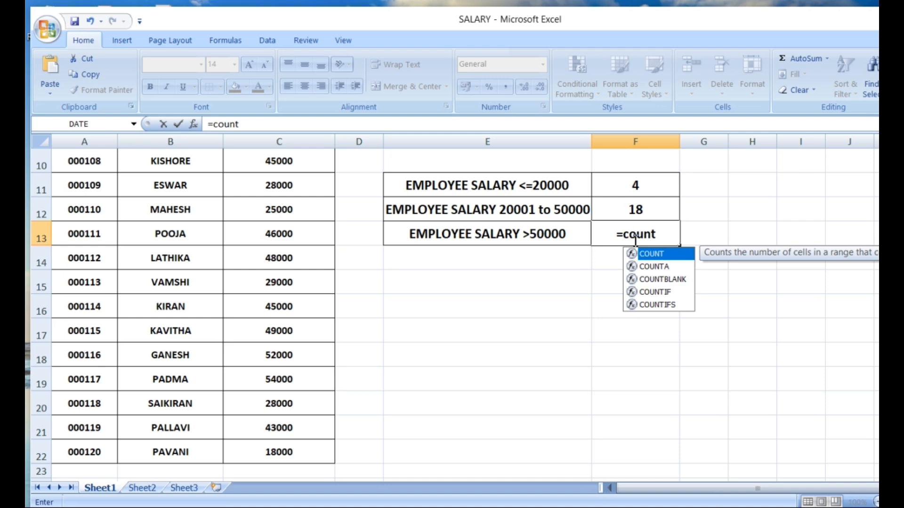
type("i")
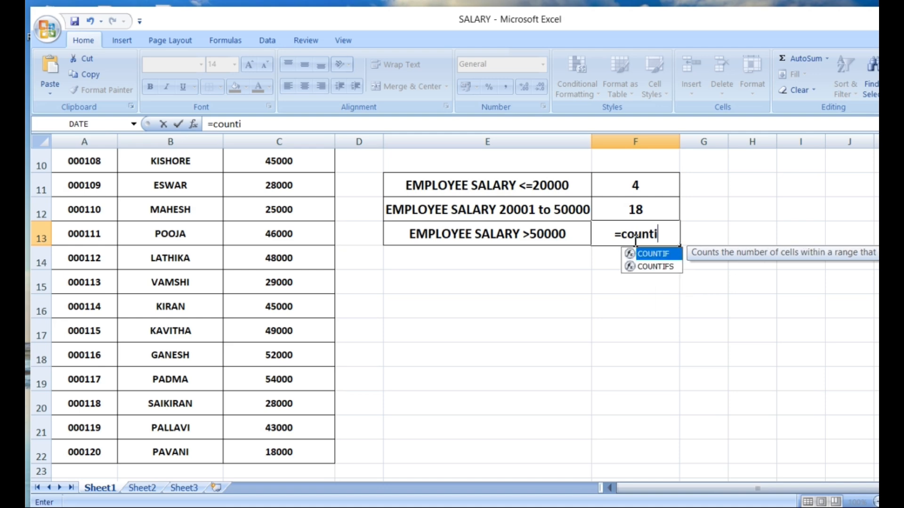
type("f")
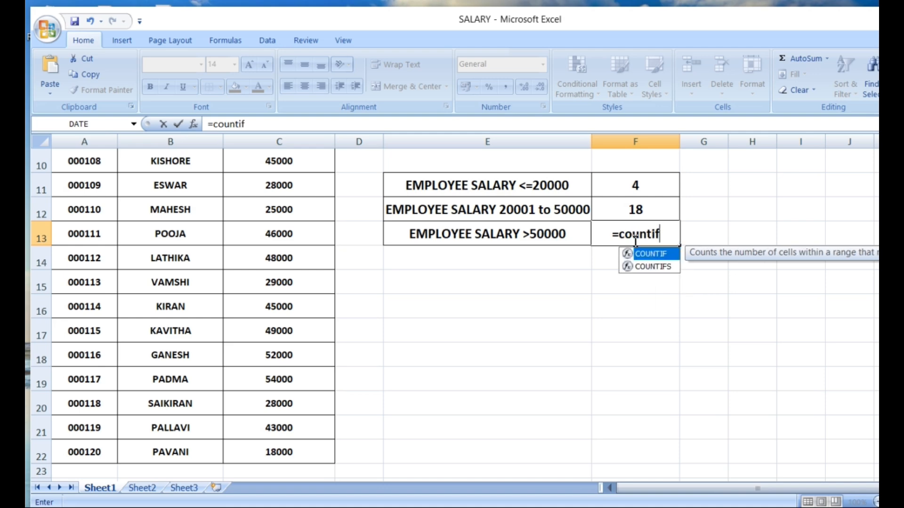
key("Tab")
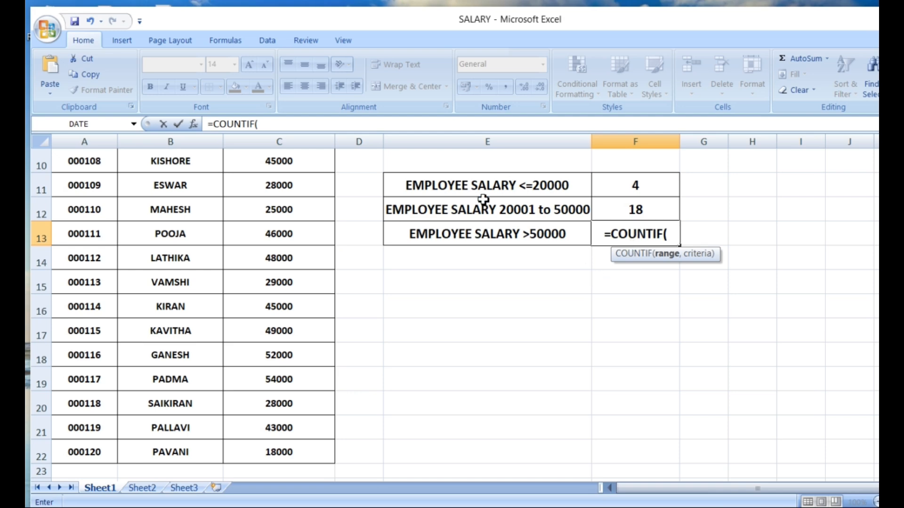
scroll(320, 179, "up", 3)
left_click_drag(316, 185, 314, 448)
type(",")
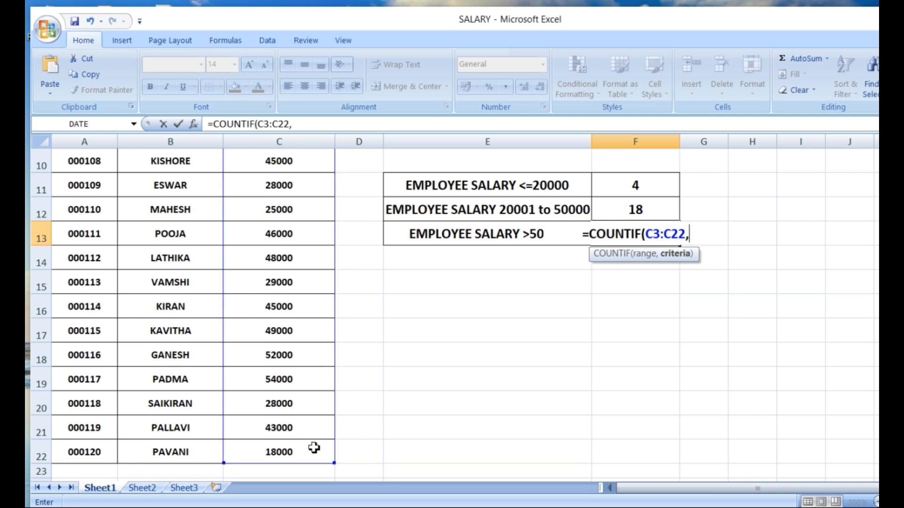
Step: Complete the COUNTIF formula in F13 with the criterion ">50000" and enter it
type("\"")
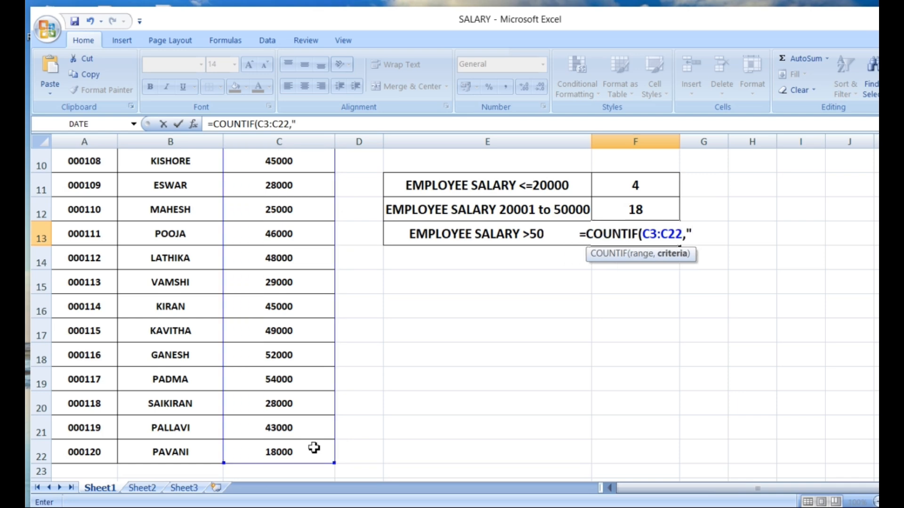
type(">")
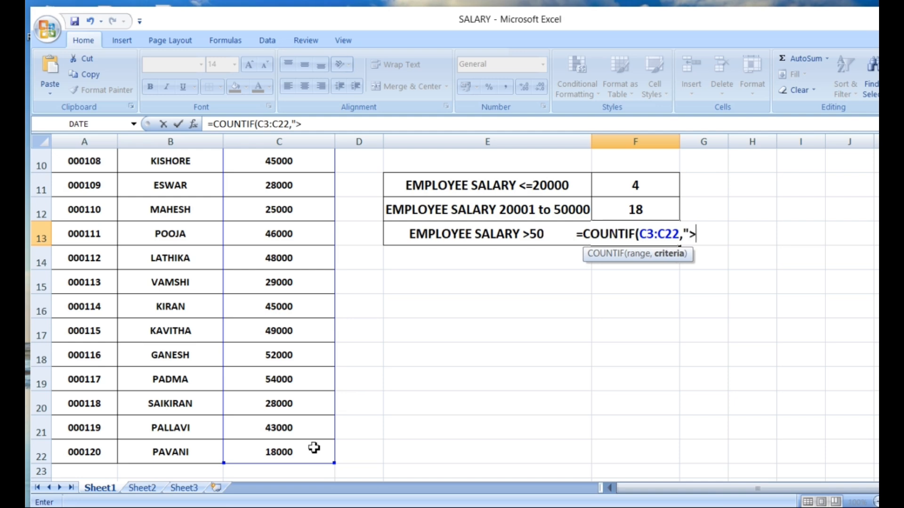
type("500")
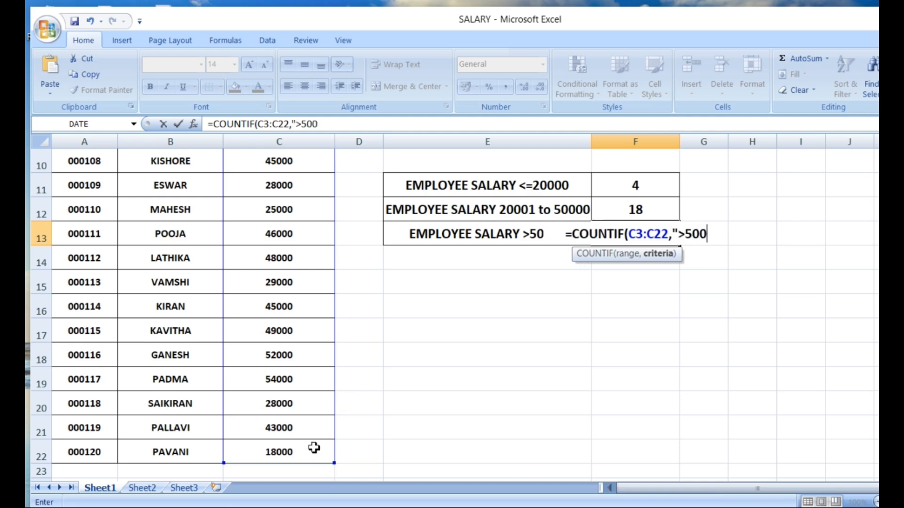
type("00")
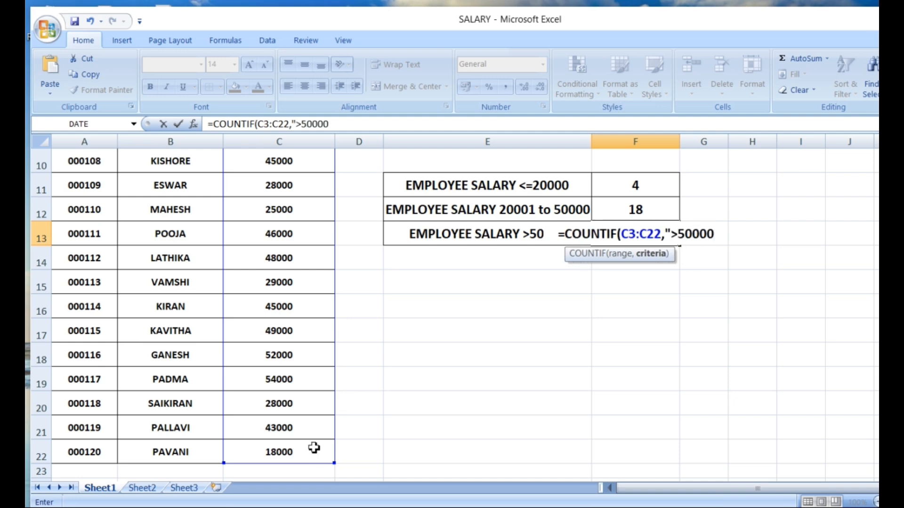
type("\")")
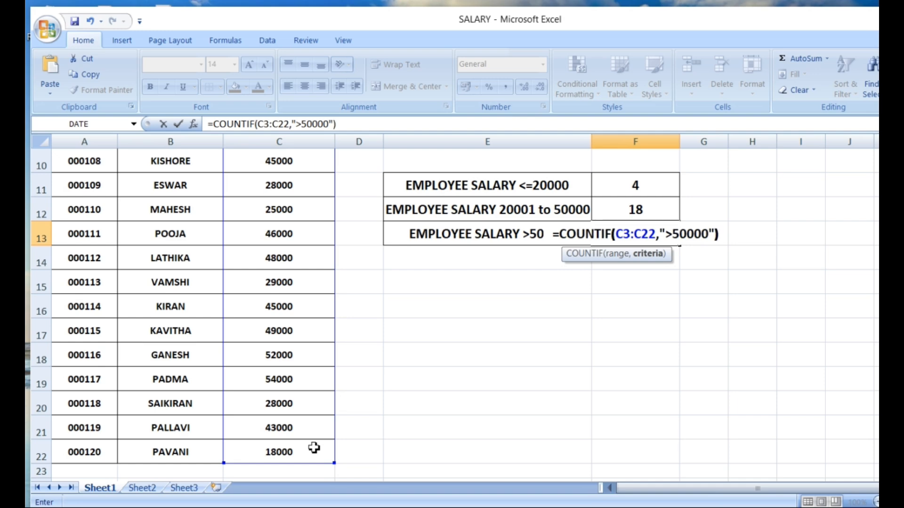
key("Return")
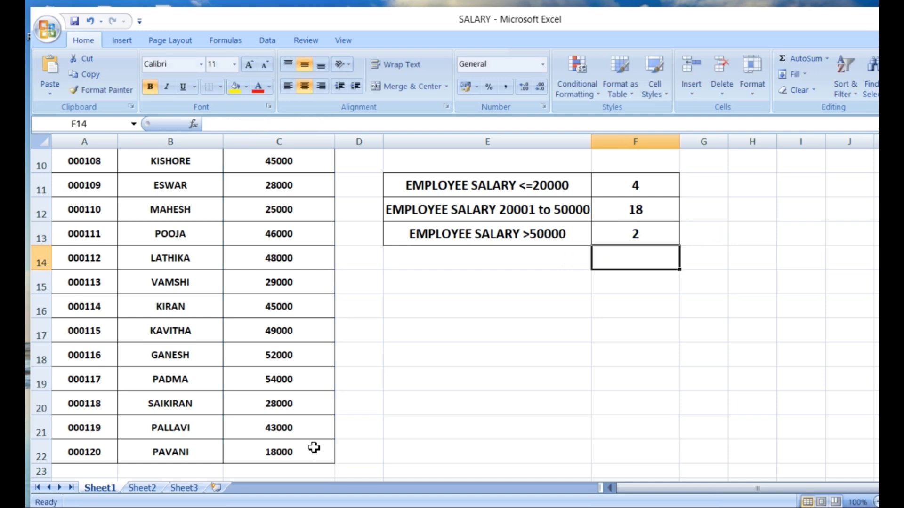
Step: Extend the COUNTIF formula in F12 so that it subtracts the count in cell F11
scroll(256, 291, "down", 5)
scroll(257, 290, "up", 5)
double_click(641, 208)
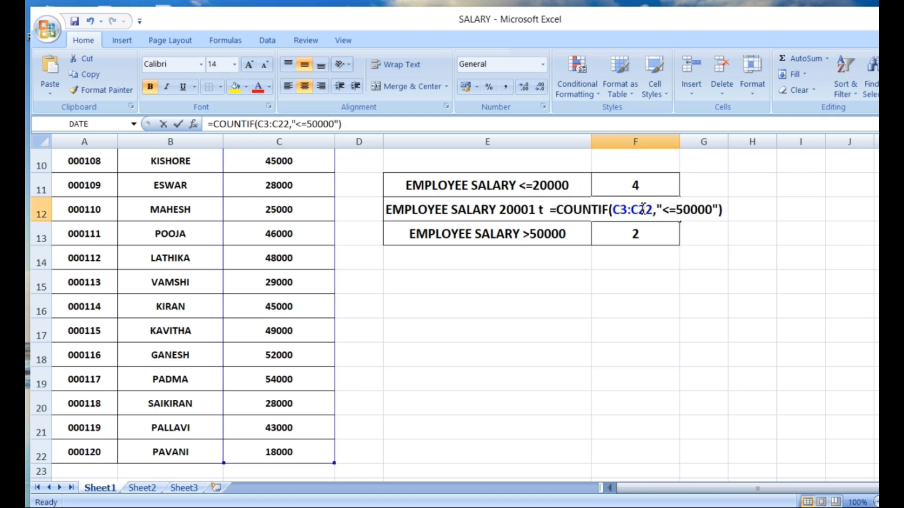
left_click(730, 211)
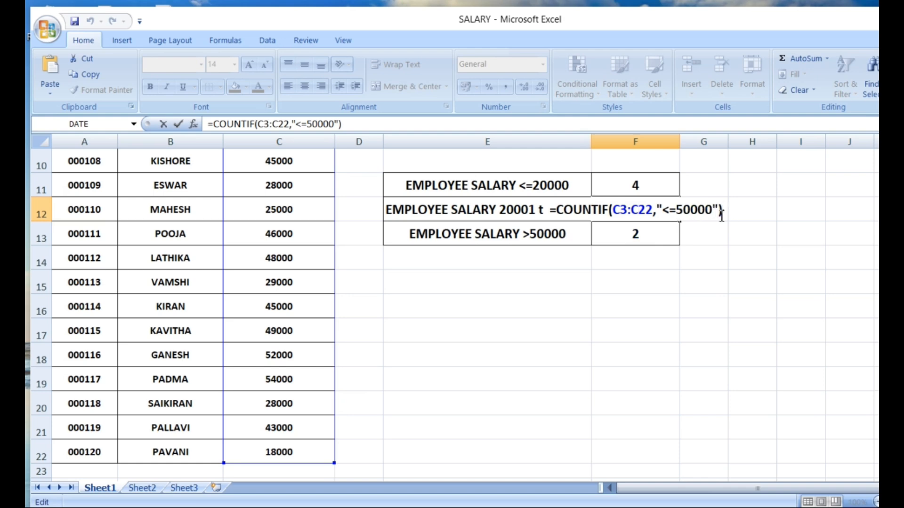
type("-")
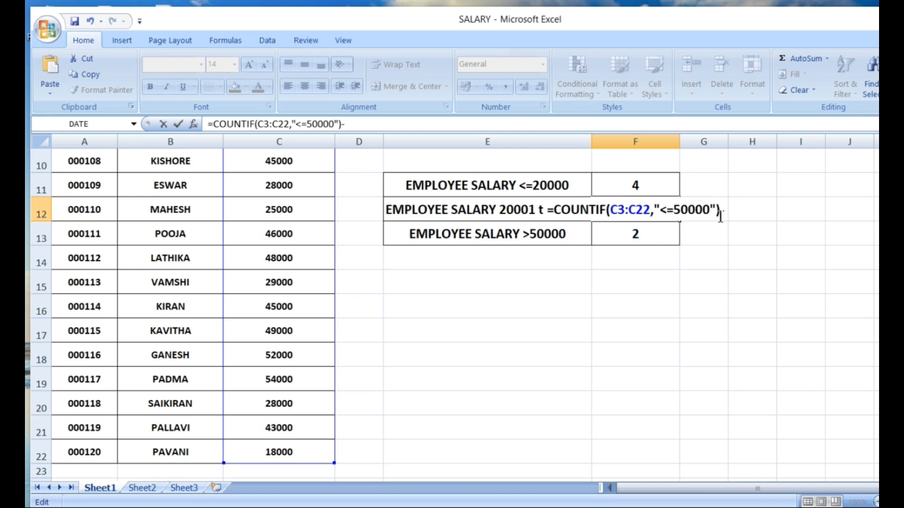
left_click(649, 190)
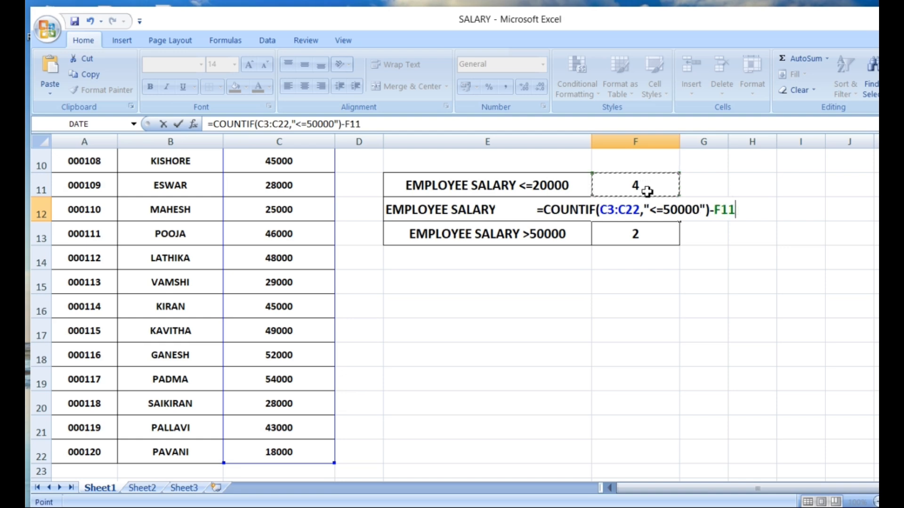
key("Return")
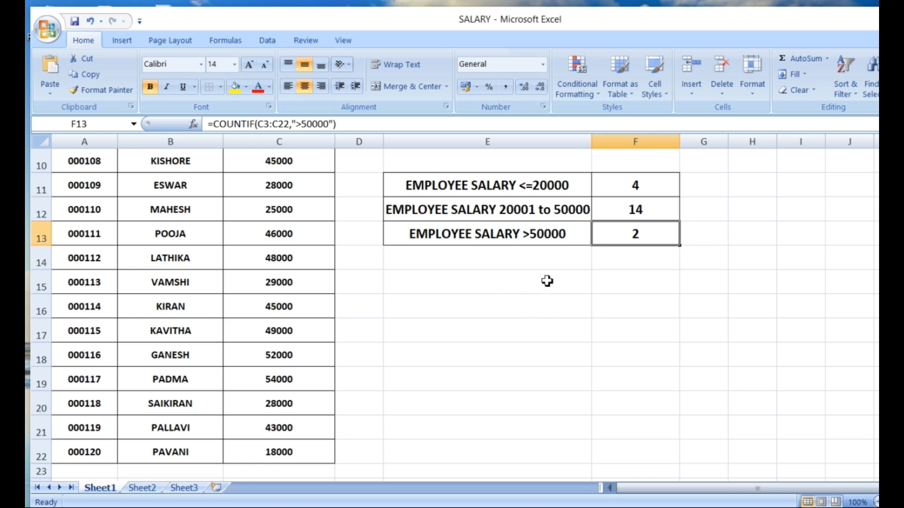
Step: Apply all borders to the empty cells E15:E17 below the salary bracket table
left_click(535, 293)
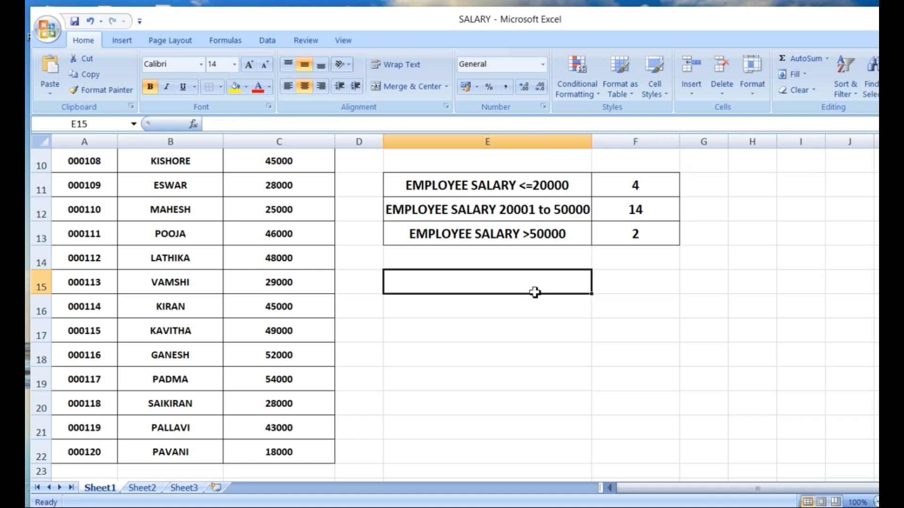
left_click_drag(534, 292, 535, 323)
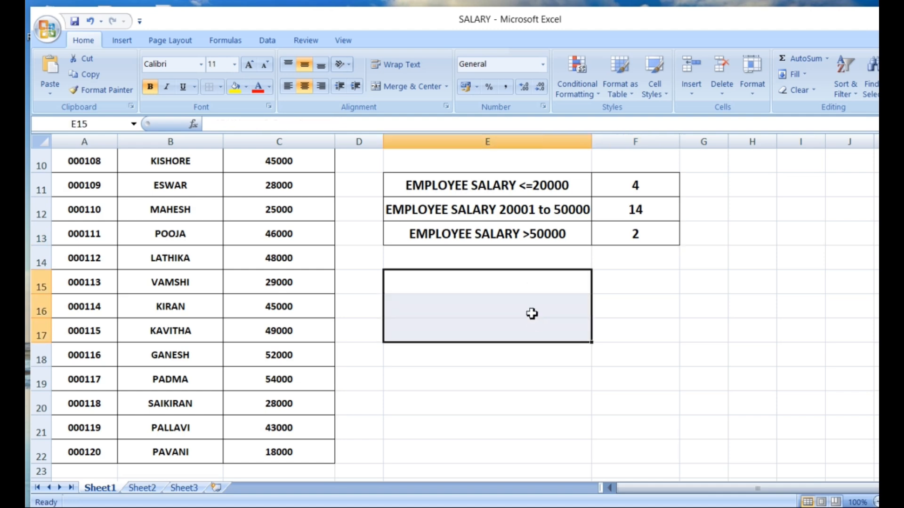
left_click(219, 88)
left_click(245, 207)
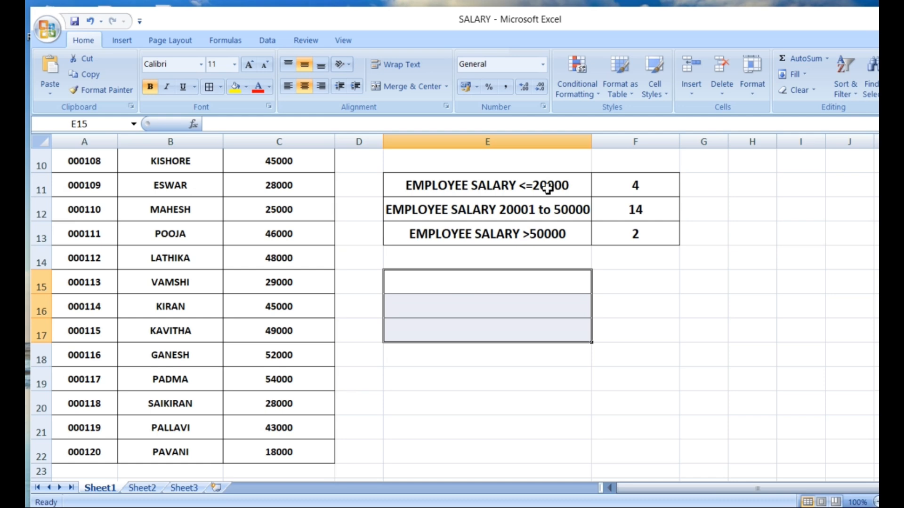
Step: Enter the bracket limits 20000 in cell G15 and 50000 in cell G16
left_click(708, 286)
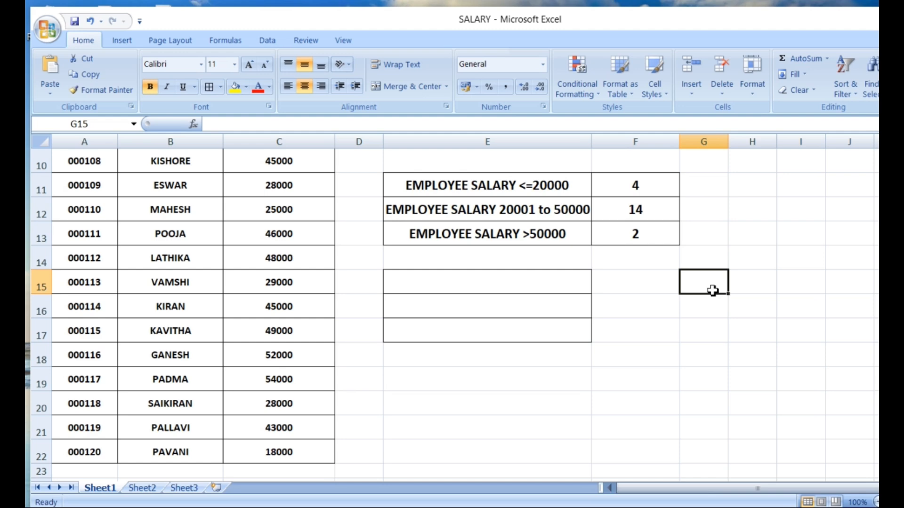
type("20000")
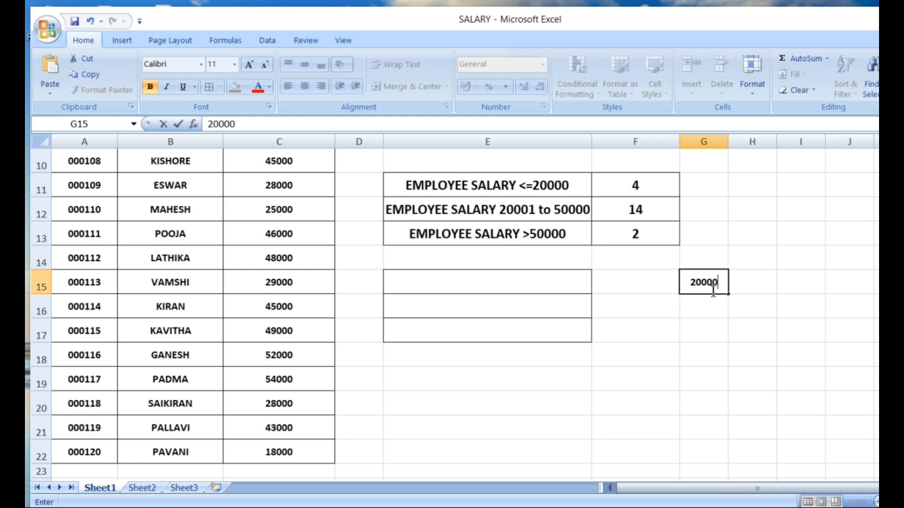
left_click(703, 310)
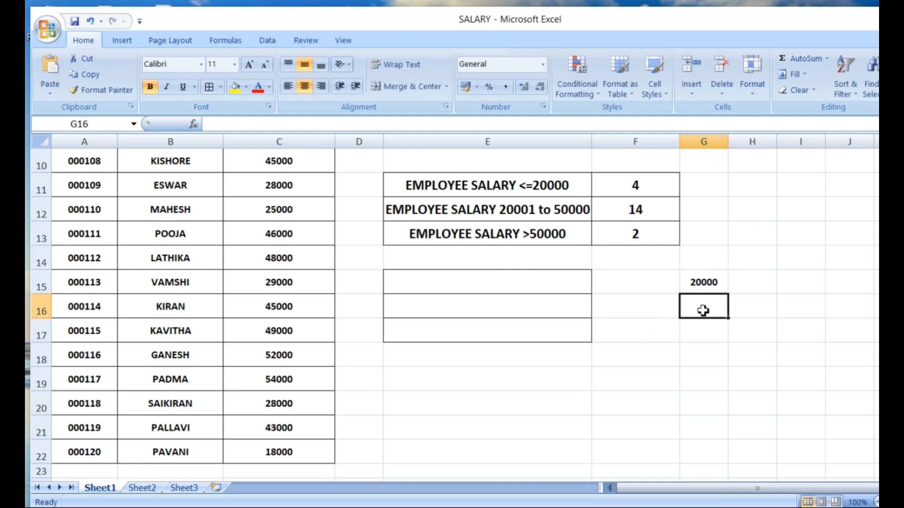
type("50000")
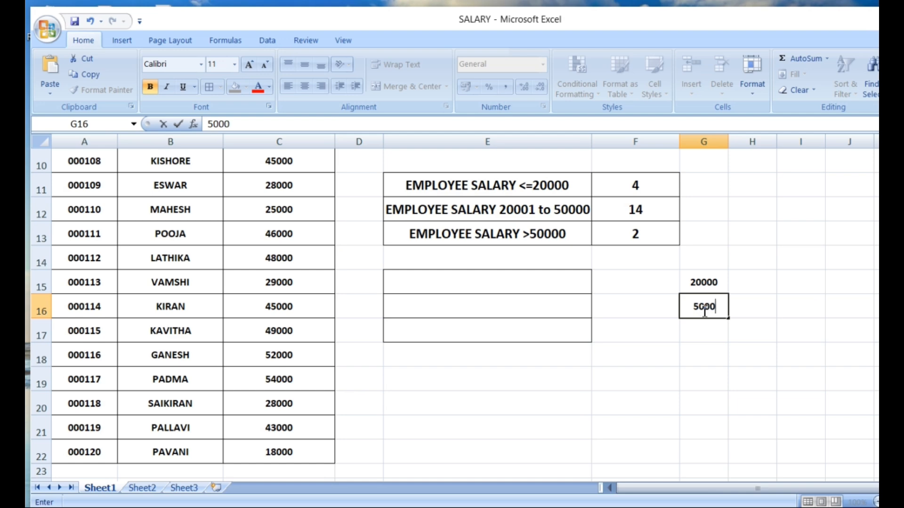
Step: Begin a FREQUENCY formula across cells E15:E17 with the employee salaries C3:C22 as its data array
left_click(484, 292)
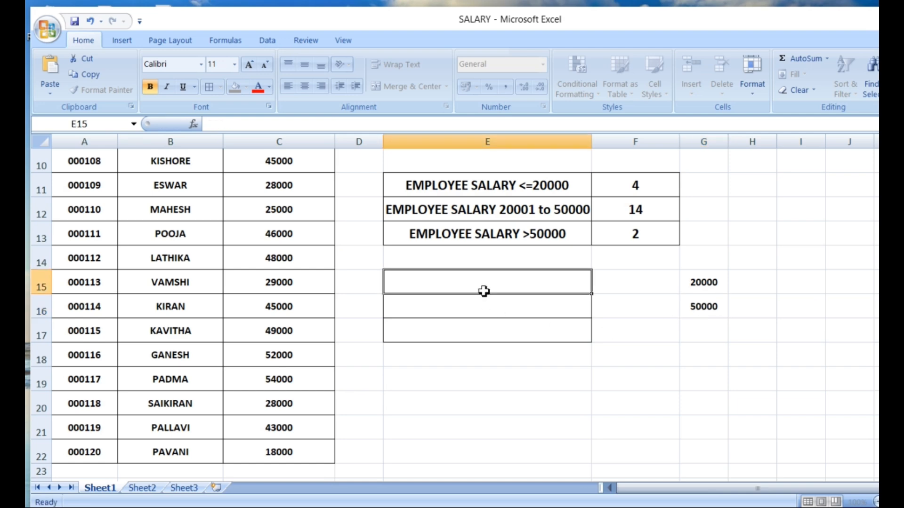
left_click_drag(485, 286, 480, 330)
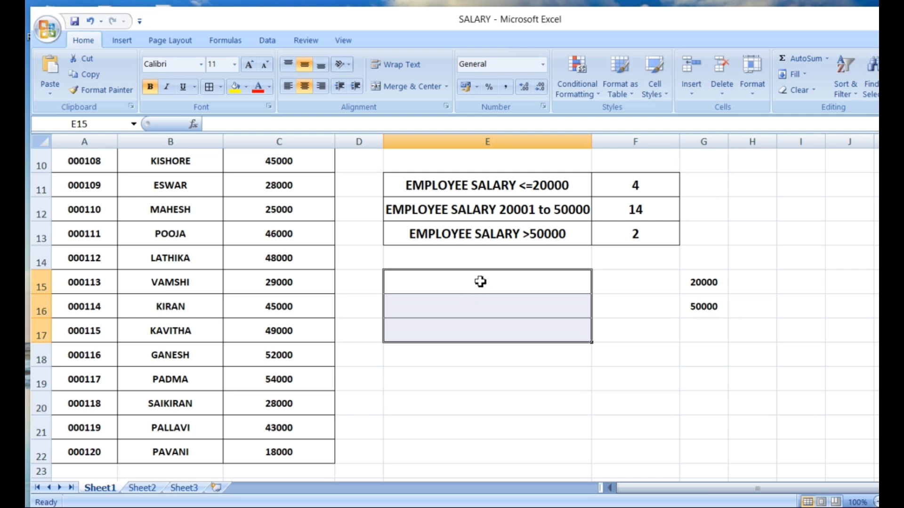
type("=")
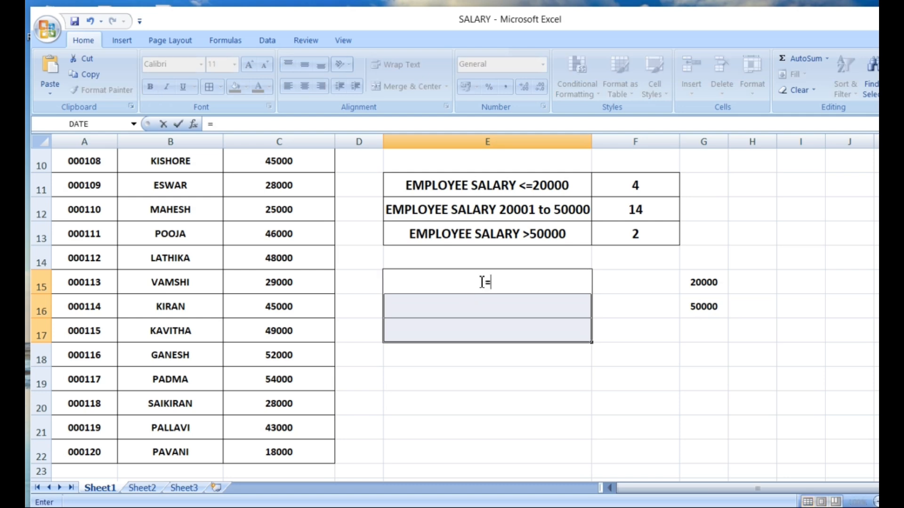
type("fr")
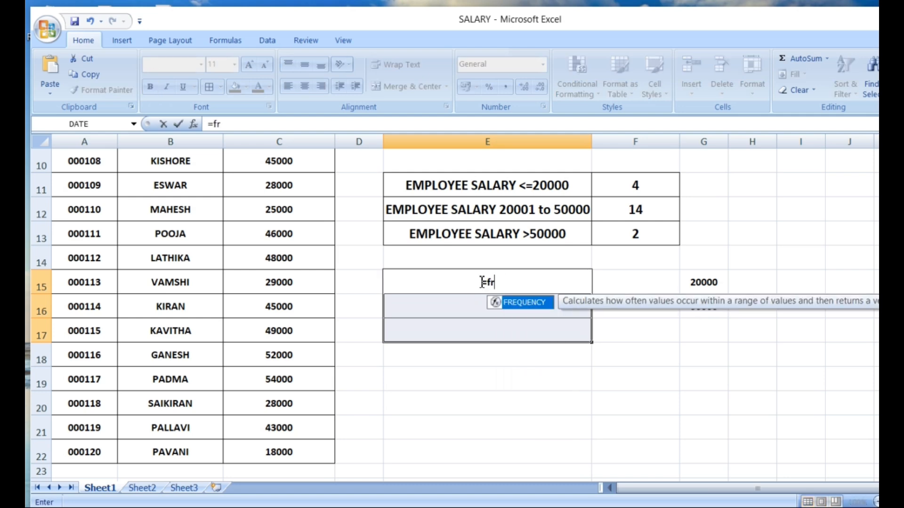
key("Tab")
scroll(276, 225, "up", 3)
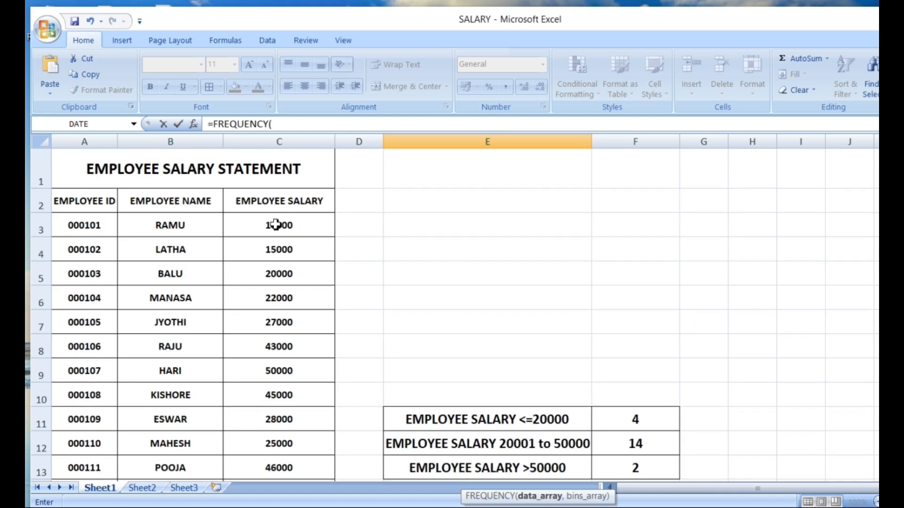
left_click_drag(279, 229, 279, 452)
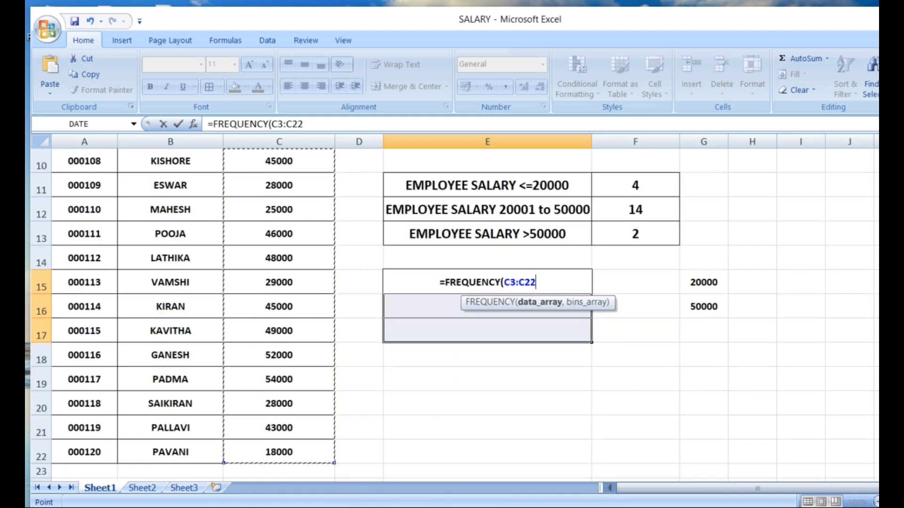
type(",")
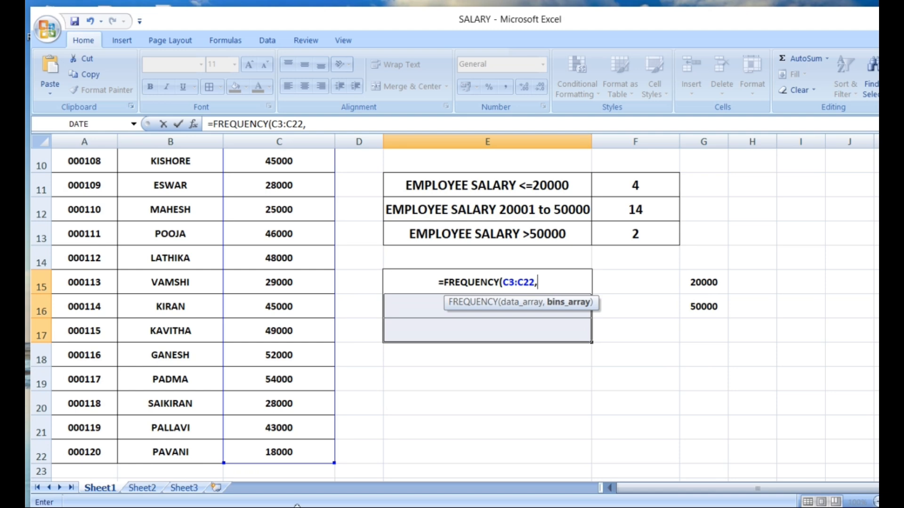
Step: Complete the FREQUENCY formula with G15:G16 as the bins array and enter it as an array formula in E15:E17
left_click(708, 284)
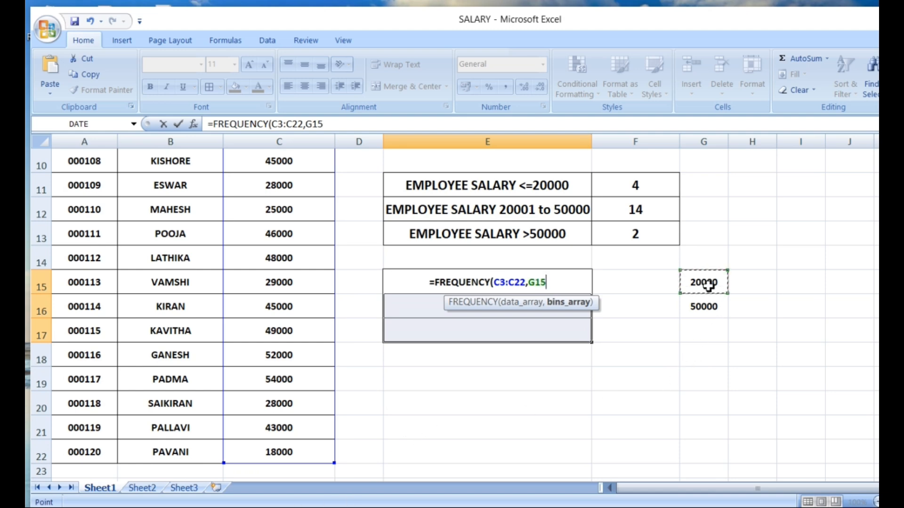
left_click_drag(708, 285, 708, 303)
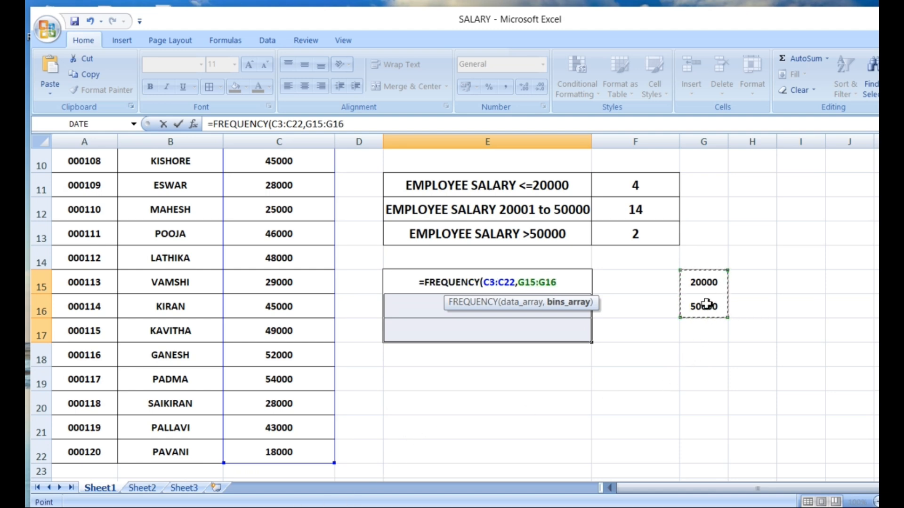
type(")")
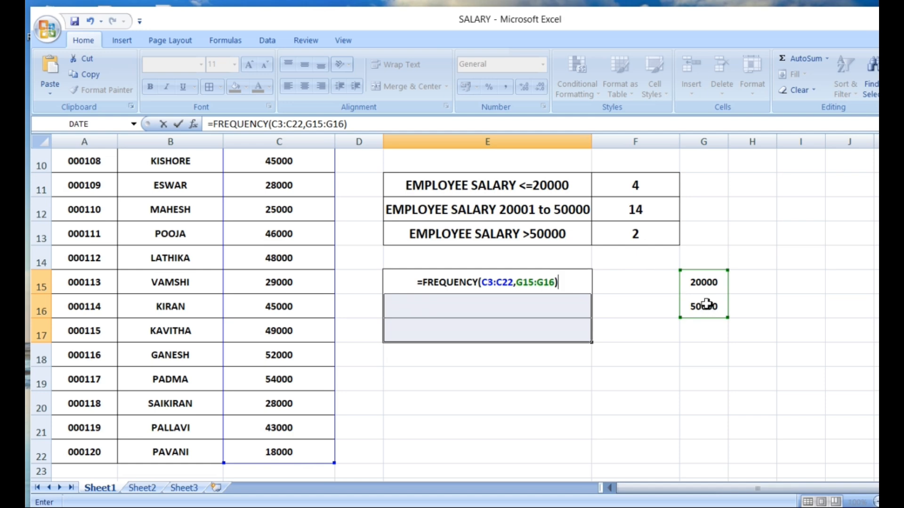
key("ctrl+shift+Return")
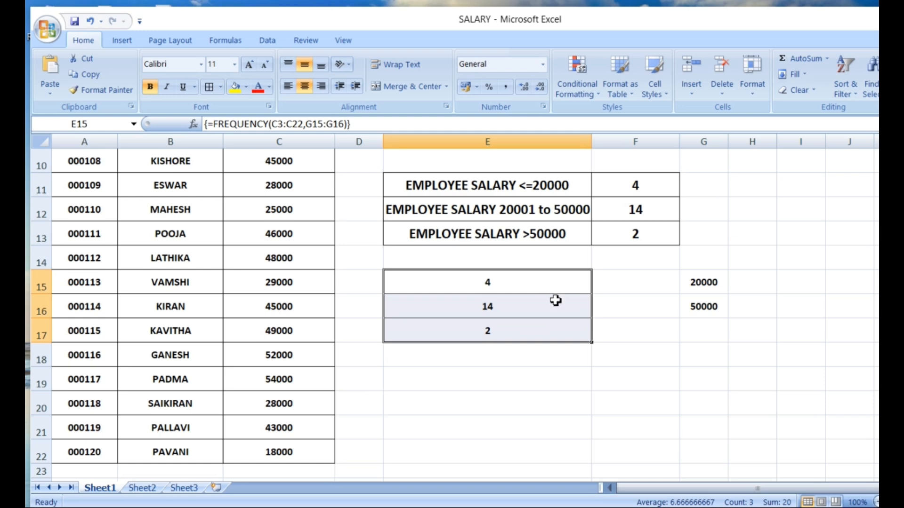
scroll(556, 301, "up", 3)
scroll(555, 302, "down", 6)
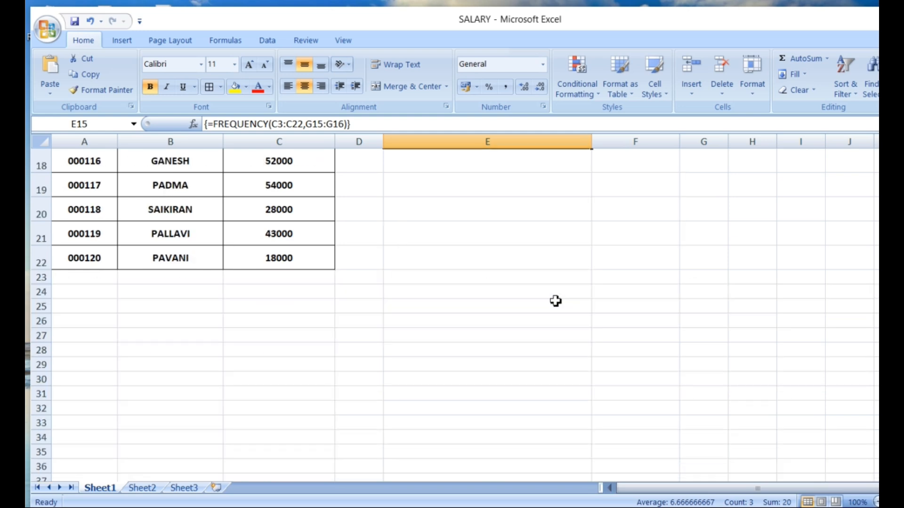
scroll(555, 301, "down", 3)
scroll(556, 301, "up", 5)
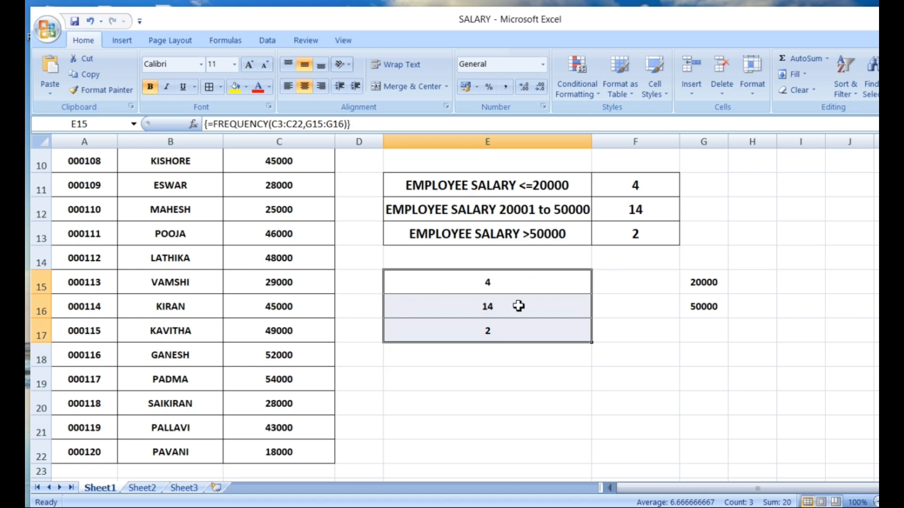
scroll(539, 305, "up", 3)
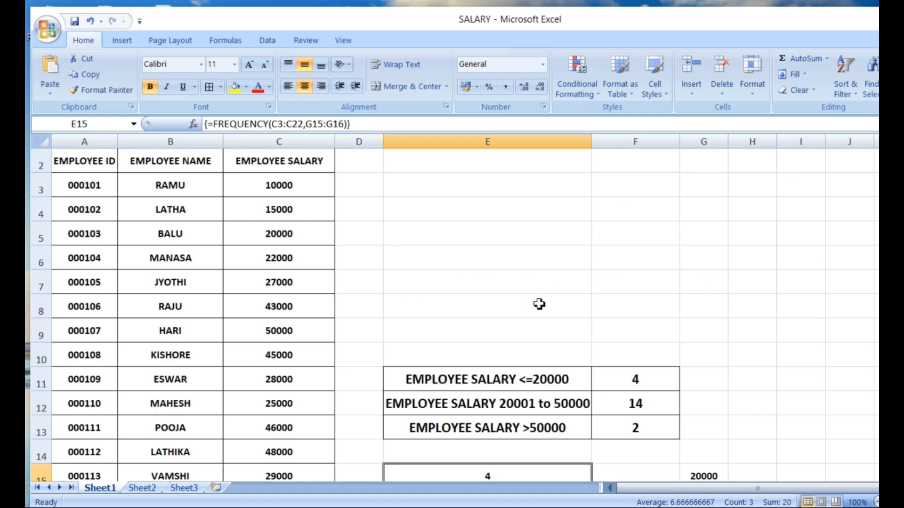
scroll(539, 304, "down", 3)
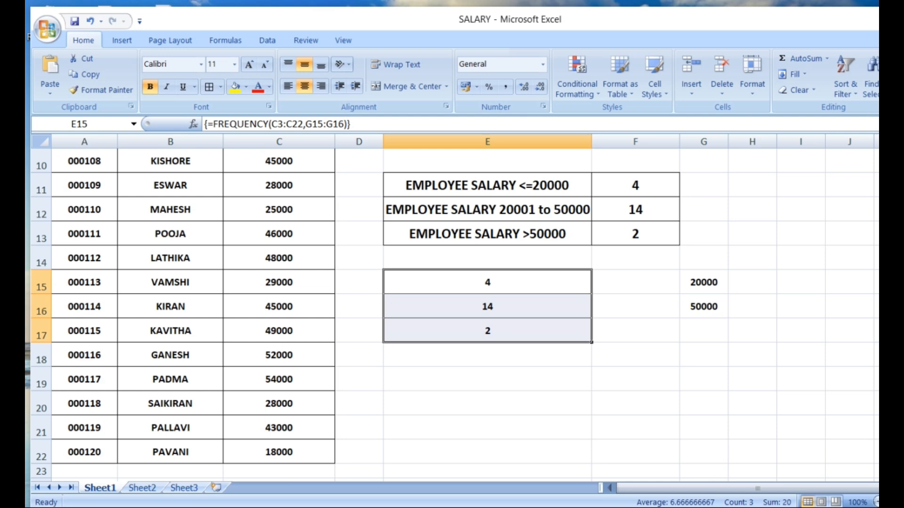